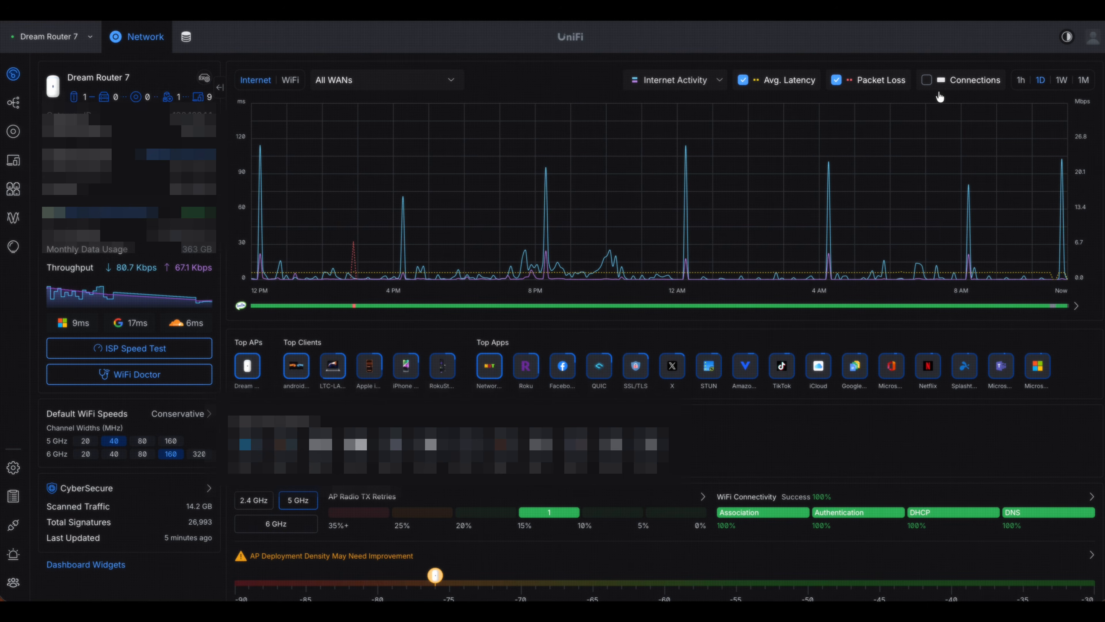
# - Open the UNAS-2 device's details and copy its IP address
pyautogui.click(14, 132)
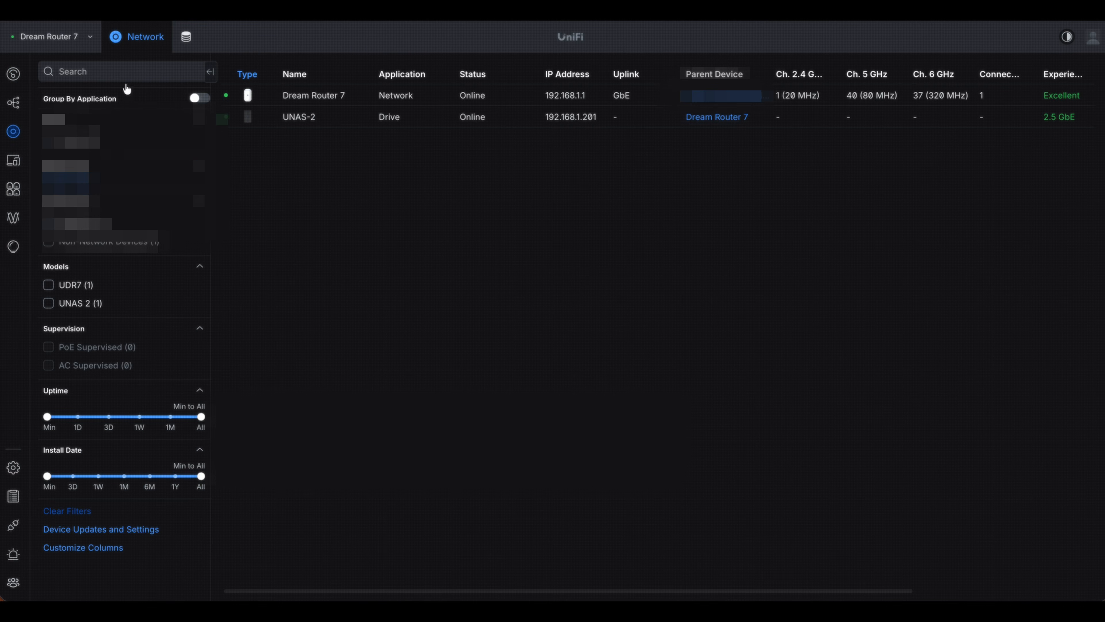
pyautogui.click(305, 125)
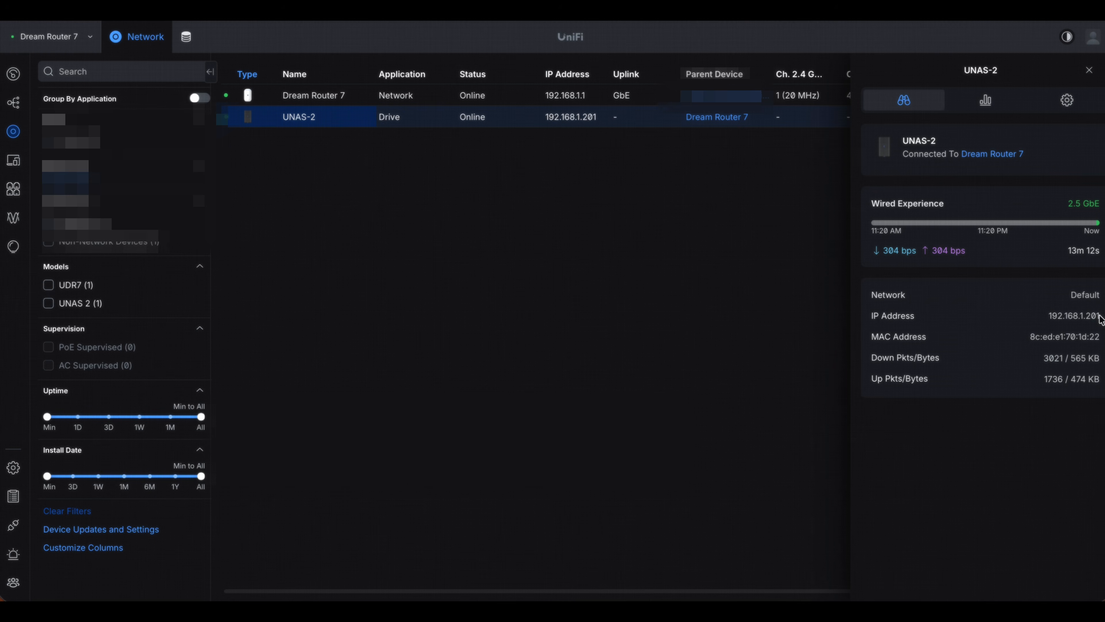
pyautogui.doubleClick(1085, 317)
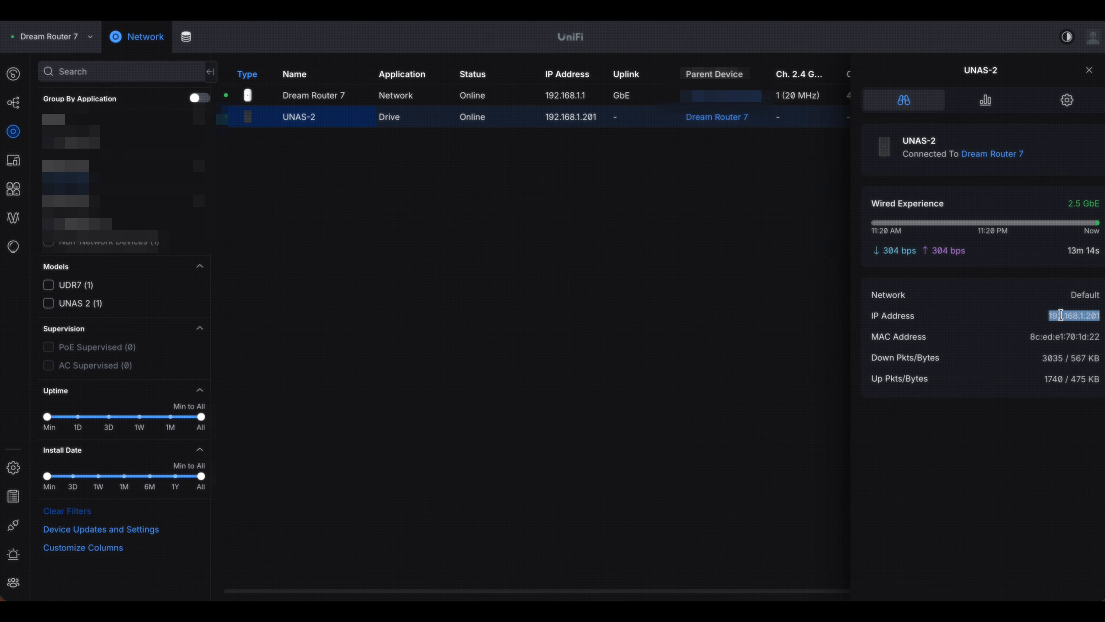
pyautogui.rightClick(1065, 319)
pyautogui.click(988, 378)
# - Review the UNAS-2 device's insights and settings, and return to its overview
pyautogui.click(988, 103)
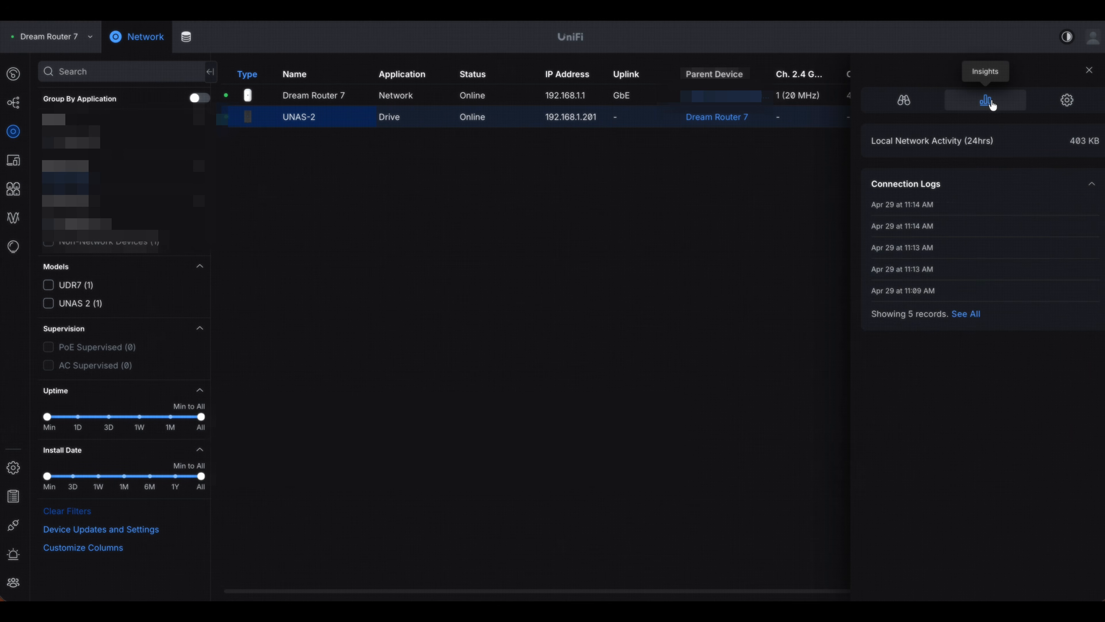
pyautogui.click(1066, 101)
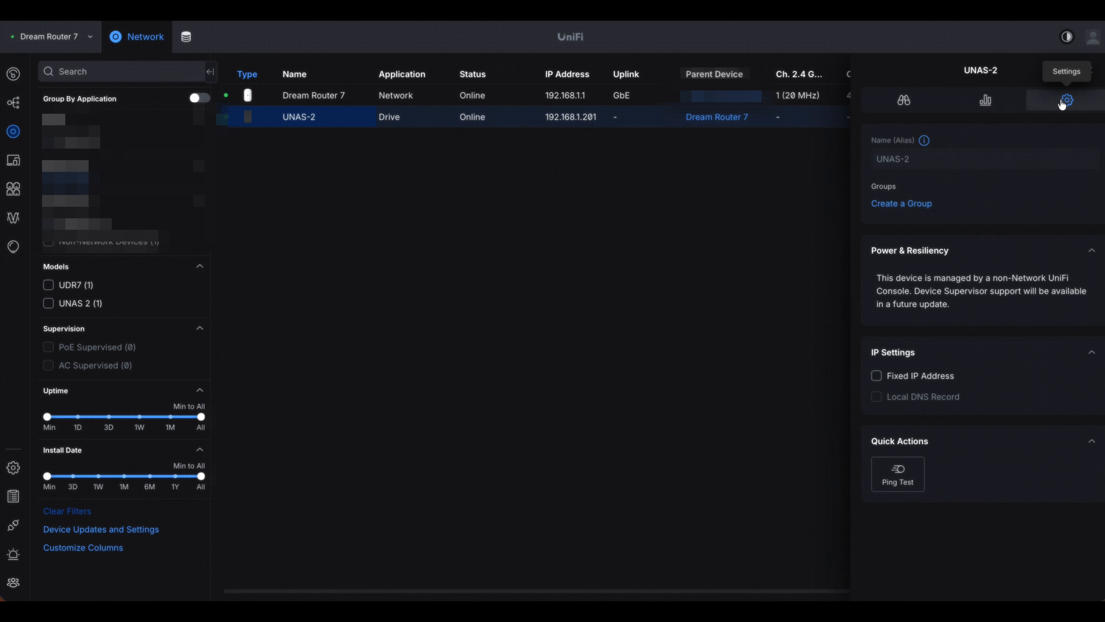
pyautogui.click(911, 102)
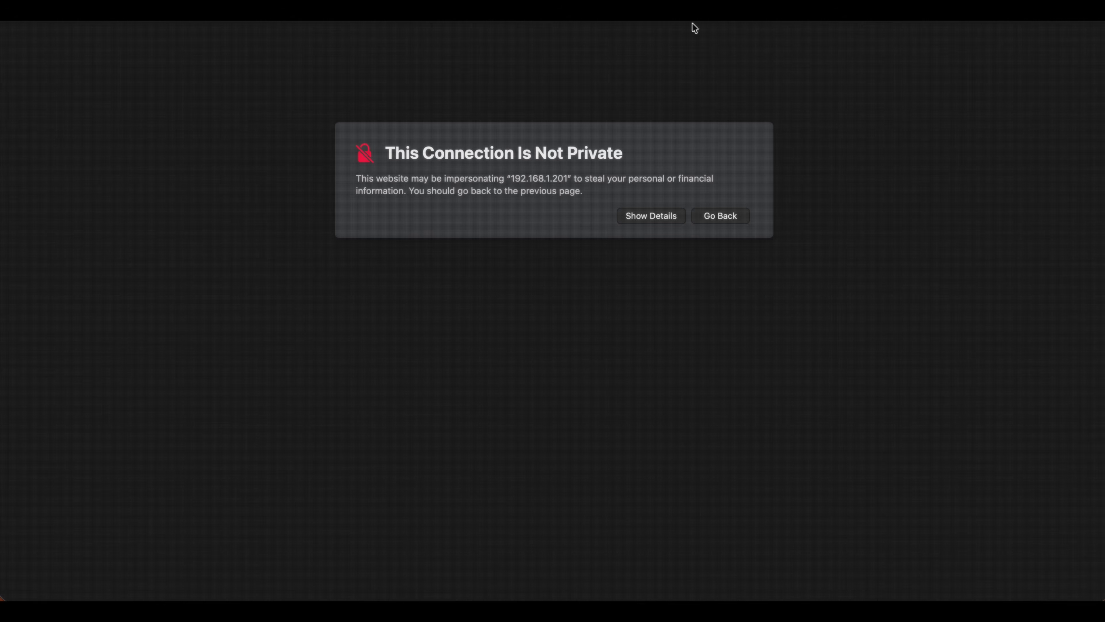
# - Show the details of the connection warning for 192.168.1.201 and open Drive for the Dream Router 7 site
pyautogui.click(648, 217)
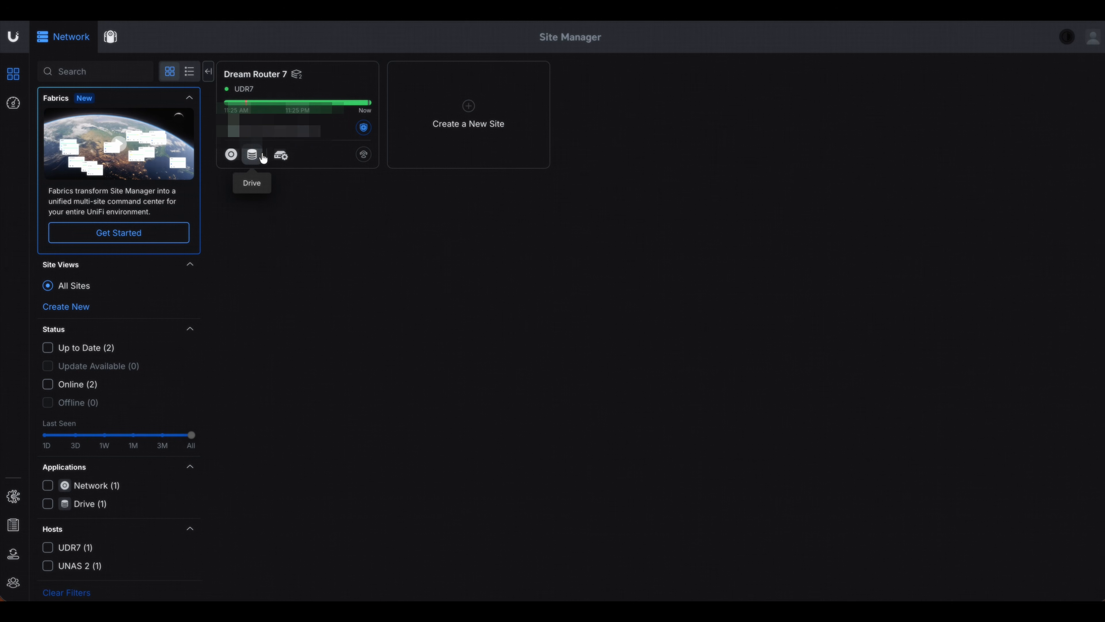
pyautogui.click(252, 155)
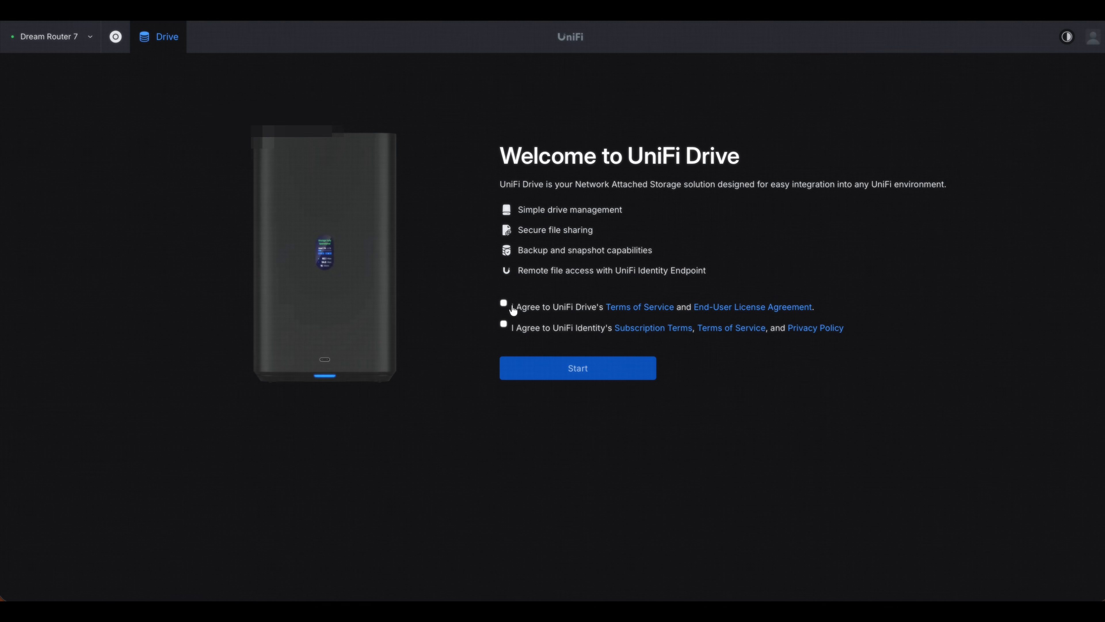
# - Accept the UniFi Drive and Identity agreements, start the application and dismiss its feature introduction
pyautogui.click(503, 326)
pyautogui.click(552, 375)
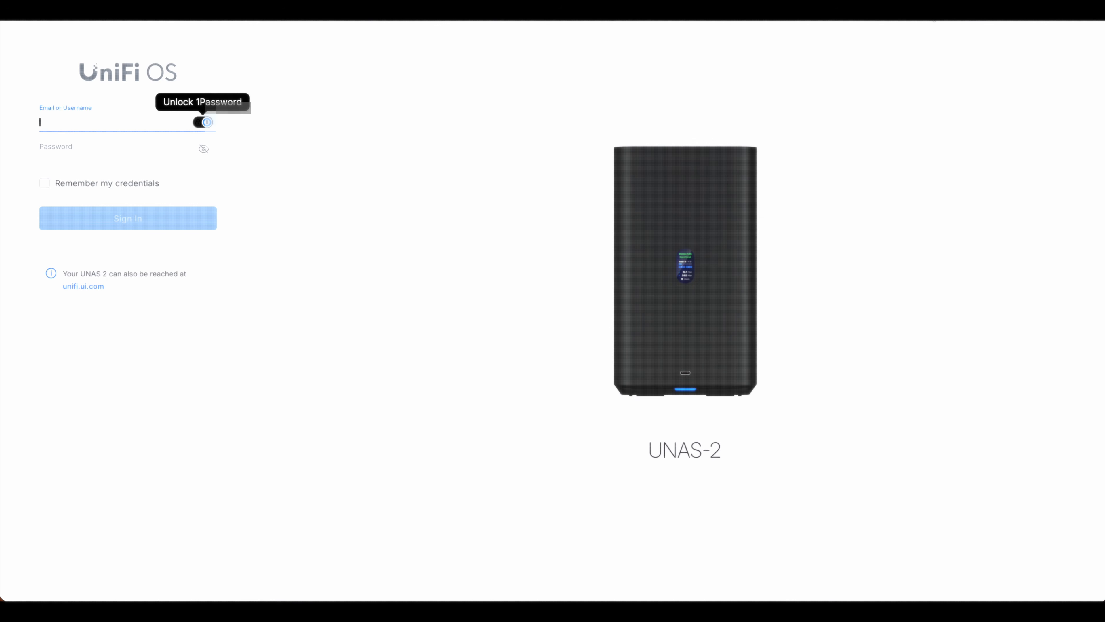
pyautogui.click(930, 13)
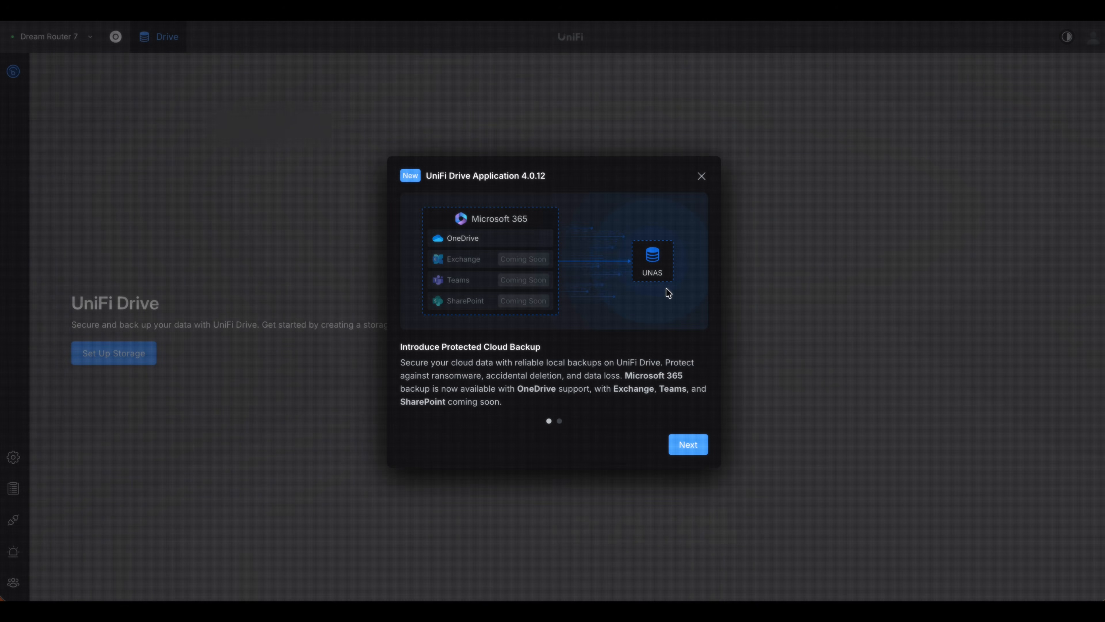
pyautogui.click(701, 177)
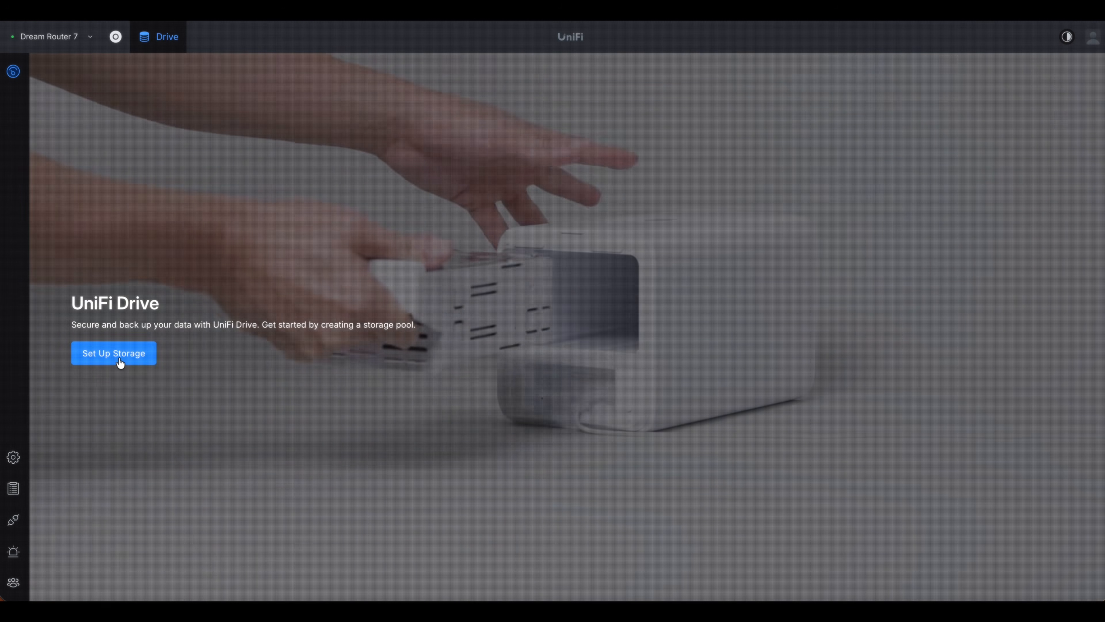
# - Create Storage Pool 1 from HDD 1 and HDD 2 with Mirror Protection (RAID 1)
pyautogui.click(119, 359)
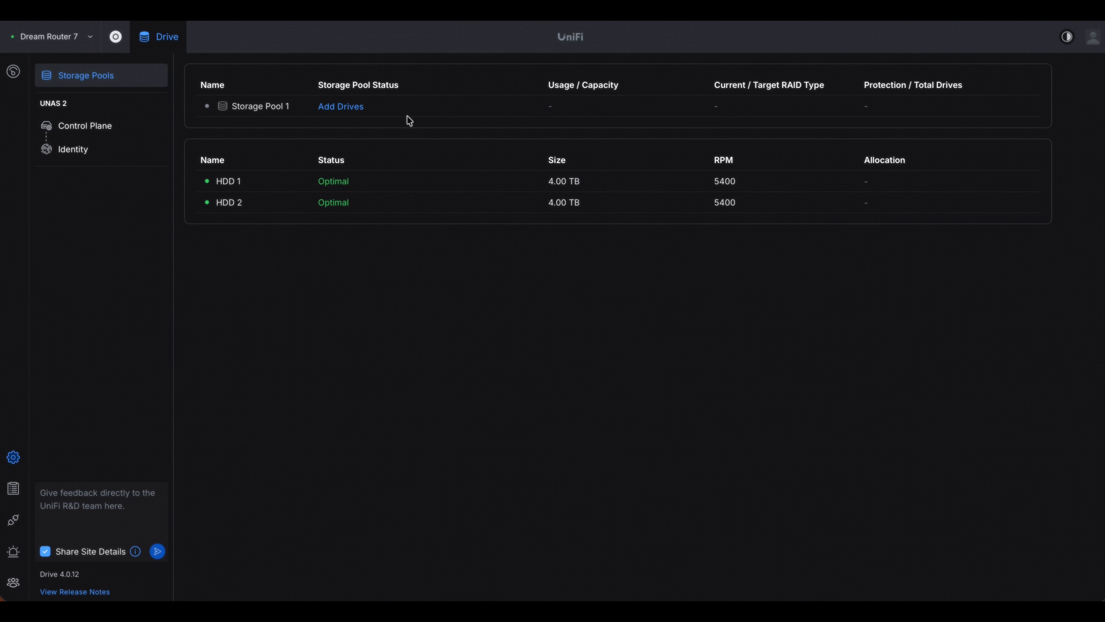
pyautogui.click(341, 107)
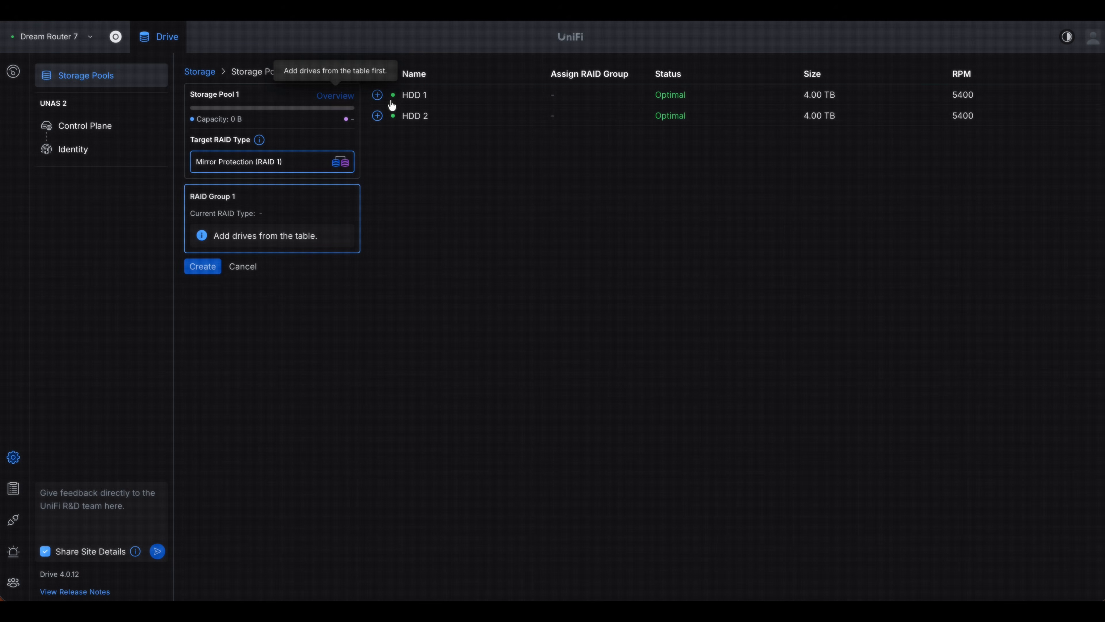
pyautogui.click(378, 96)
pyautogui.click(379, 117)
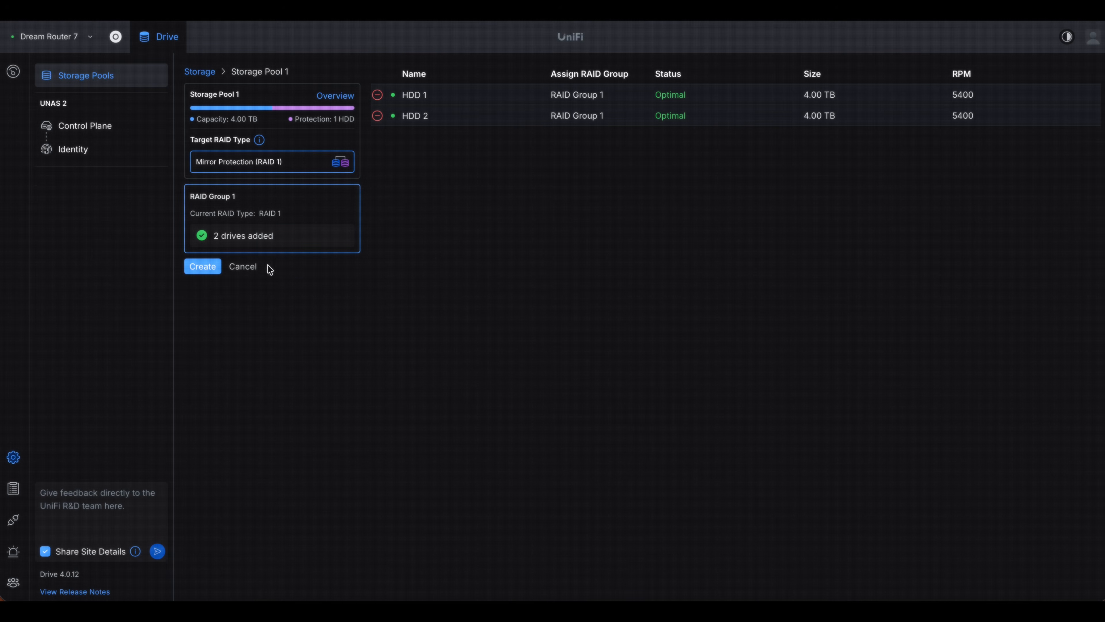
pyautogui.click(203, 267)
pyautogui.click(150, 199)
pyautogui.click(257, 225)
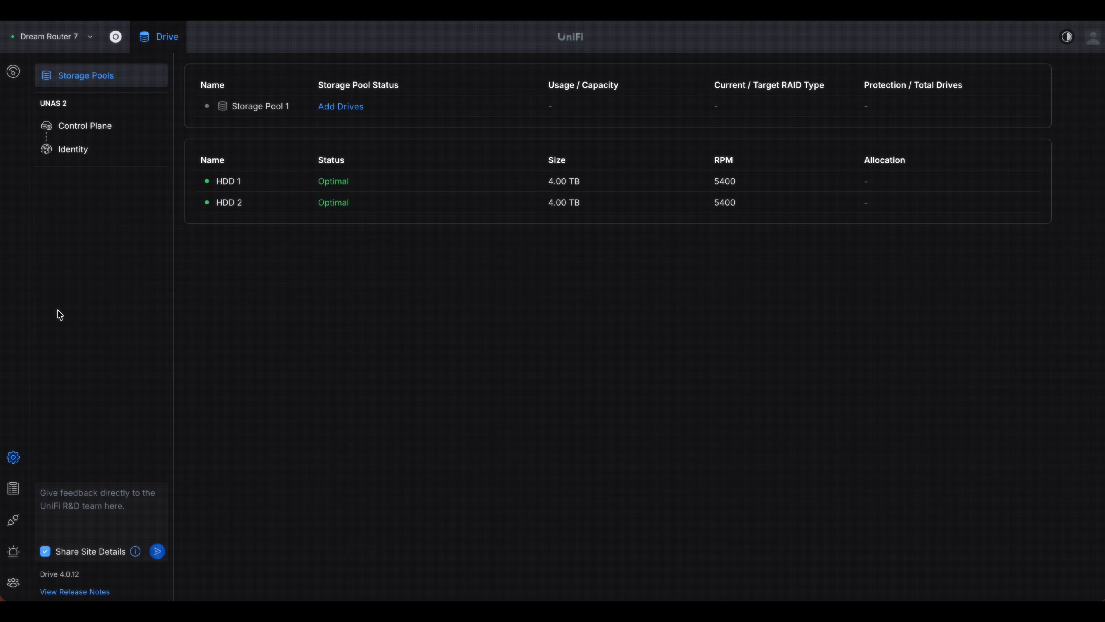
# - Go through both pages of the UniFi Drive Application 4.0.12 feature introduction and dismiss it
pyautogui.click(13, 73)
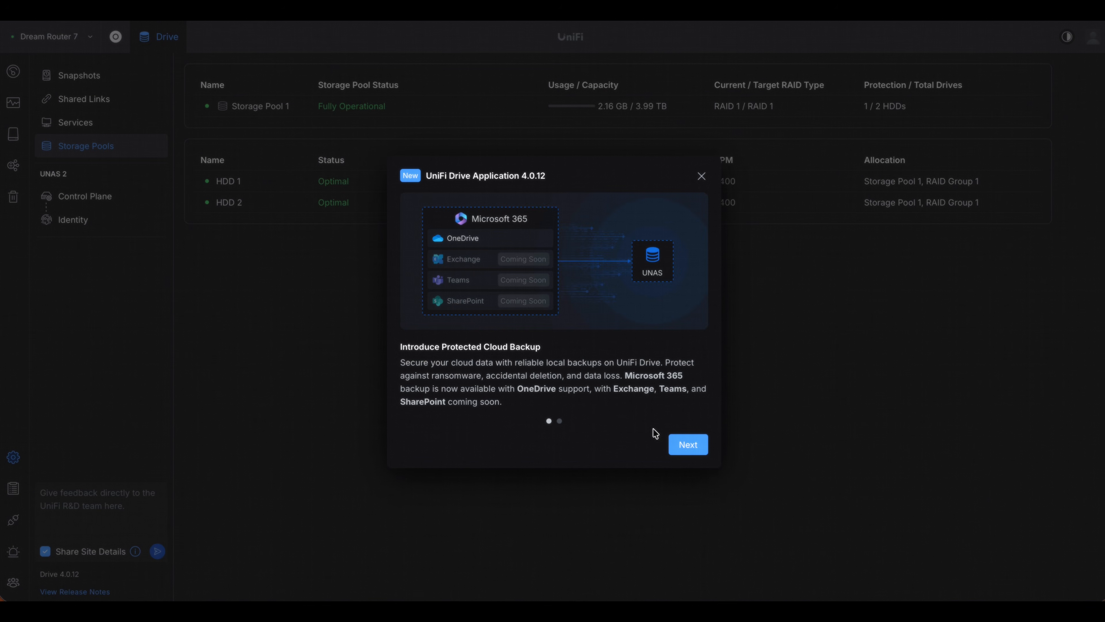
pyautogui.click(692, 441)
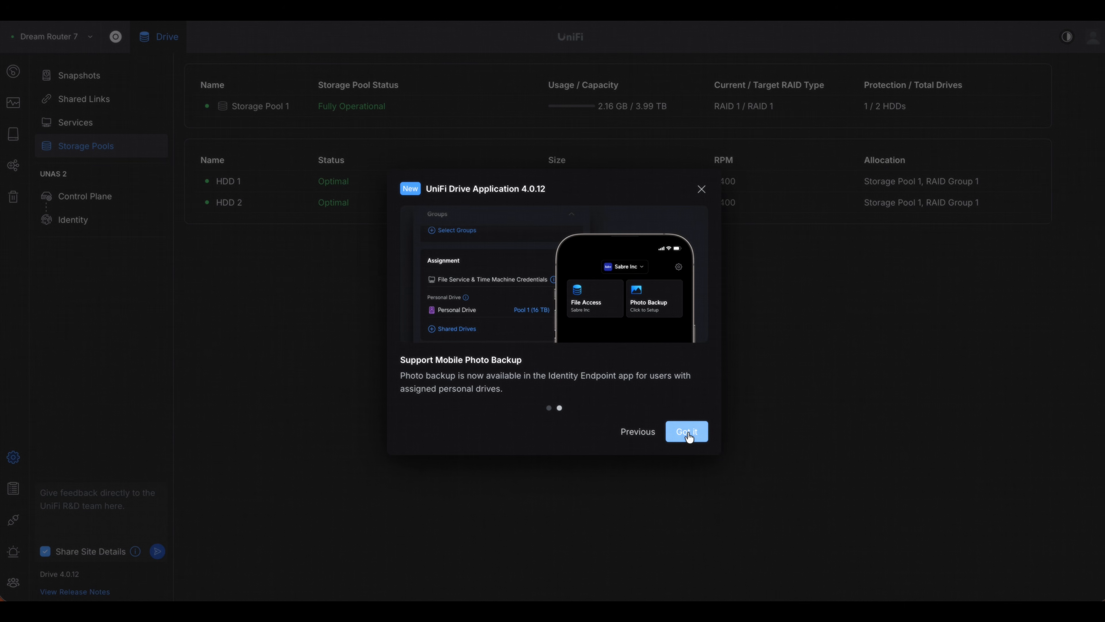
pyautogui.click(688, 437)
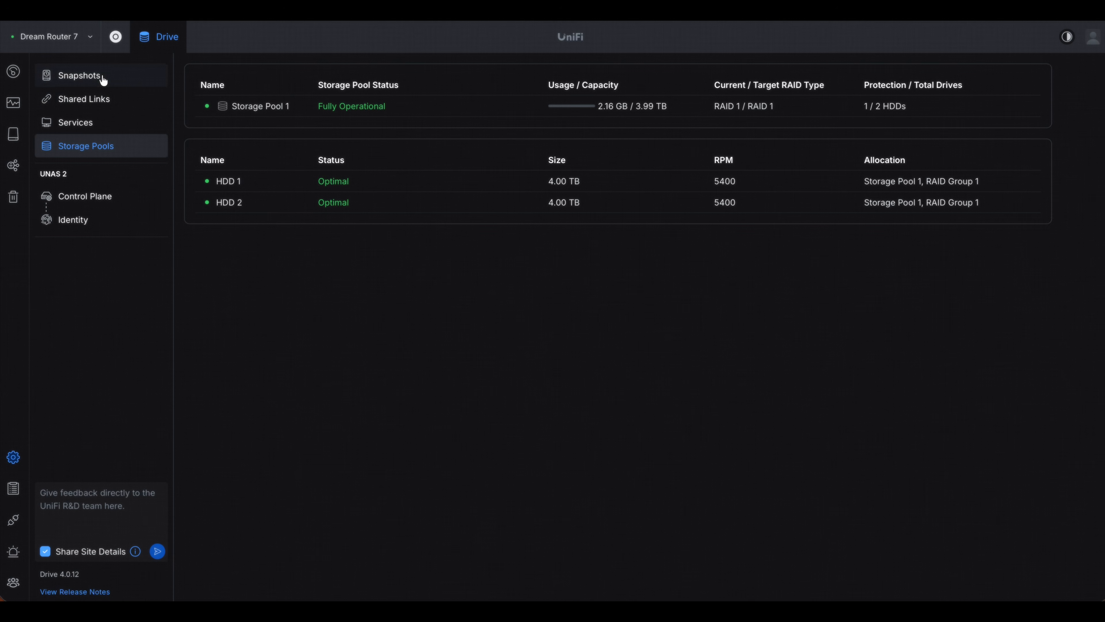
pyautogui.click(13, 133)
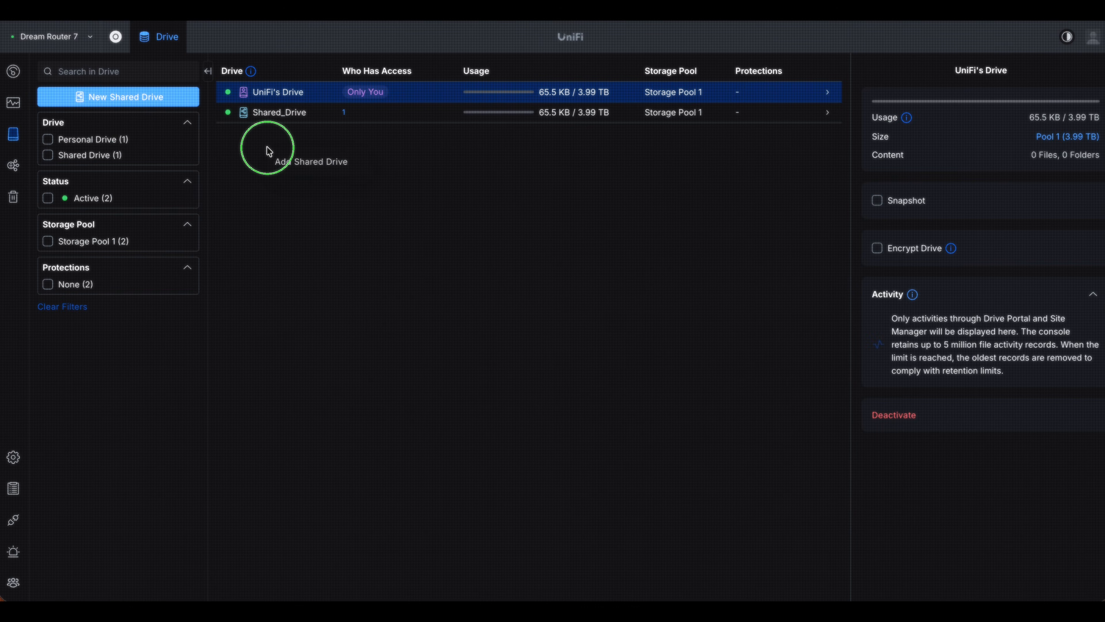
pyautogui.click(289, 162)
pyautogui.click(902, 116)
pyautogui.write('datana')
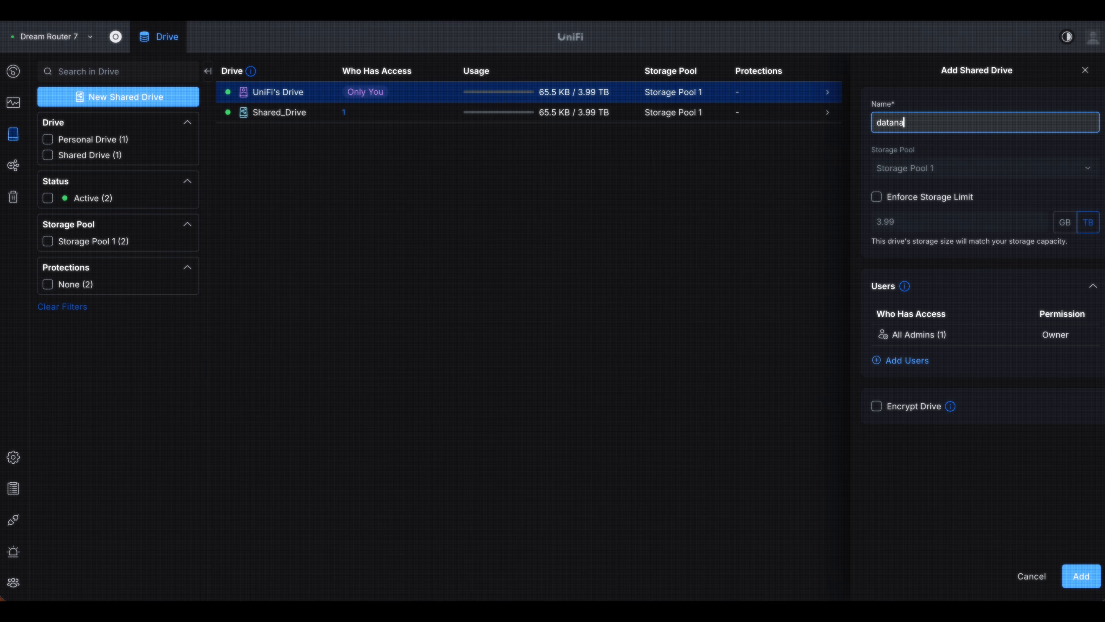
pyautogui.press('BackSpace')
pyautogui.press('BackSpace')
pyautogui.write('bank')
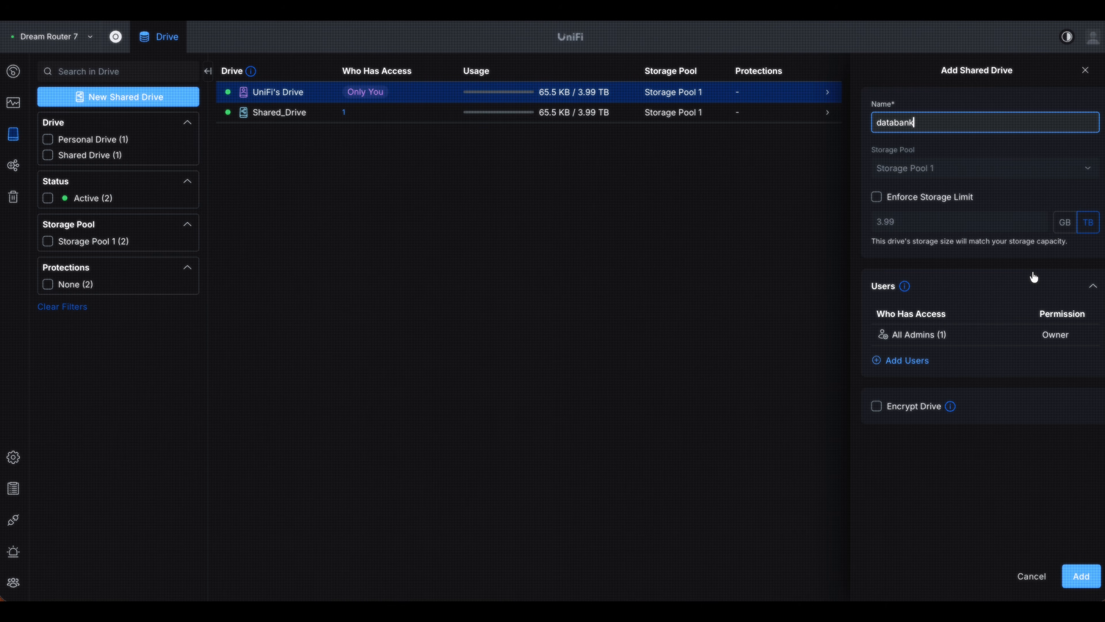
pyautogui.click(910, 366)
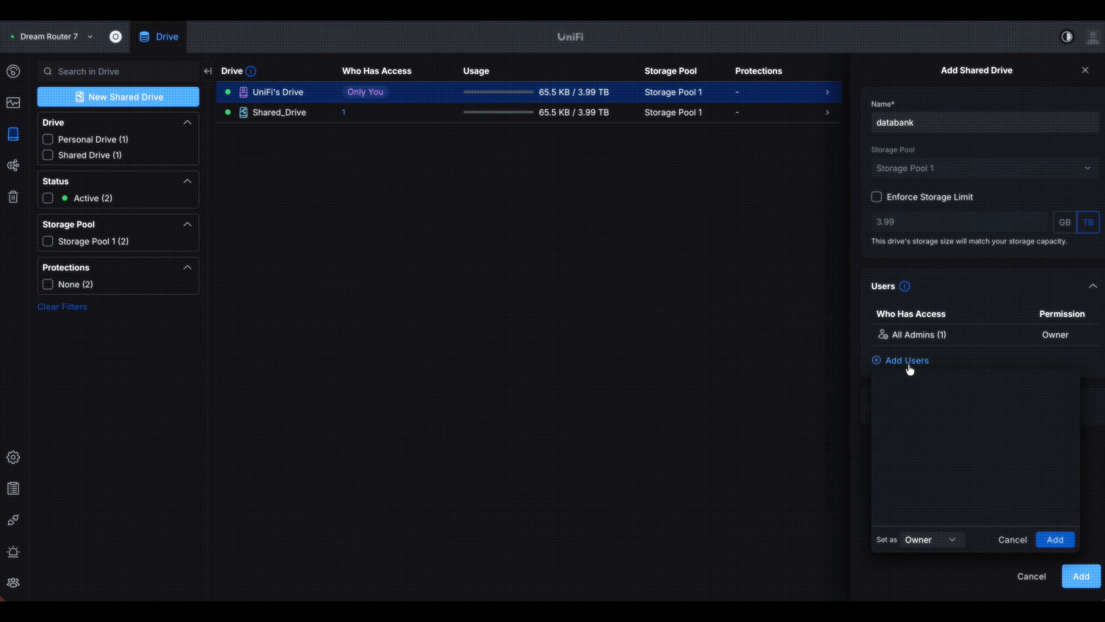
pyautogui.click(1017, 542)
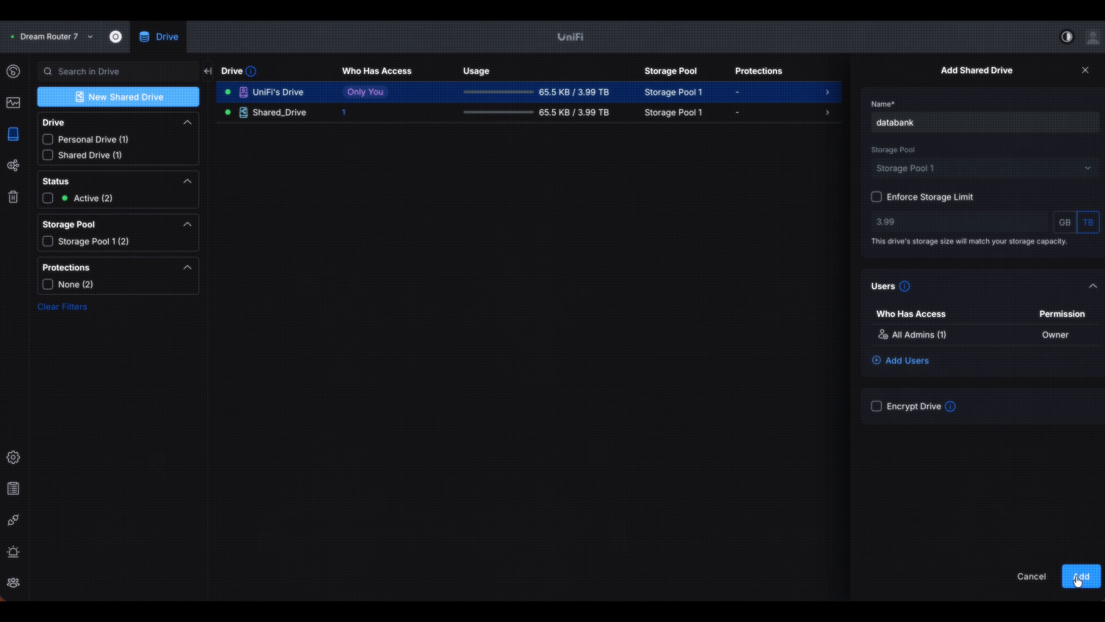
pyautogui.click(1035, 578)
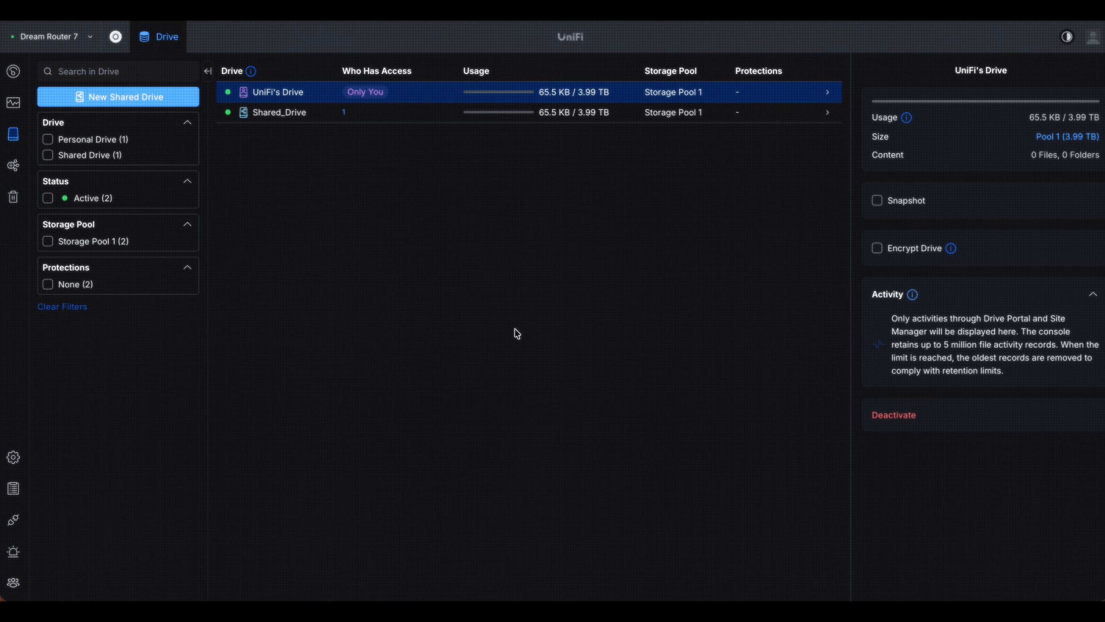
pyautogui.rightClick(335, 159)
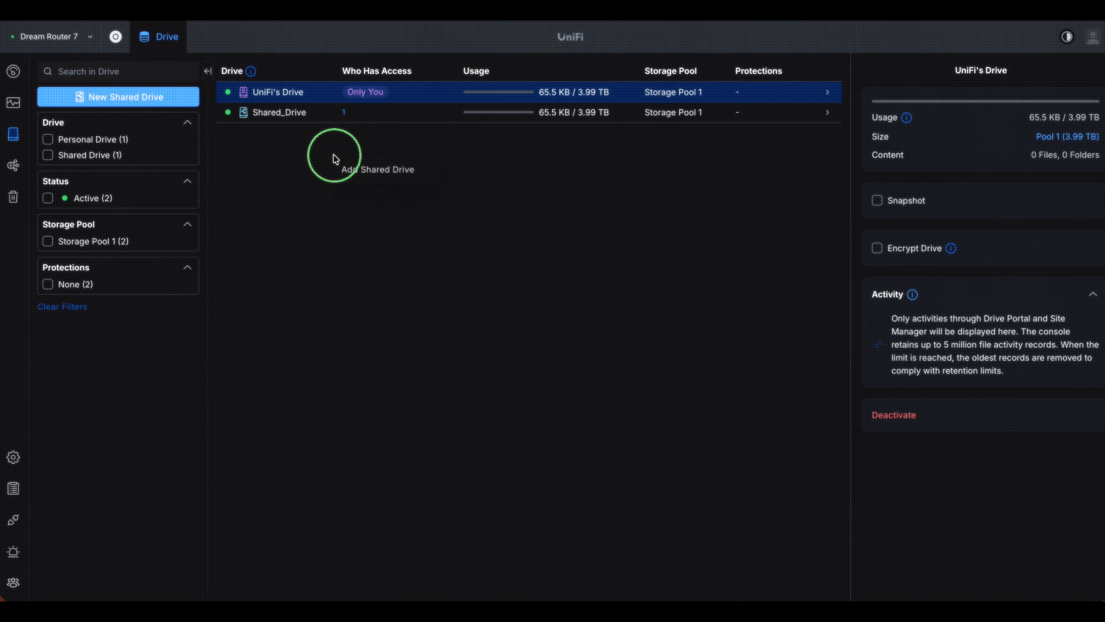
pyautogui.click(364, 171)
pyautogui.moveTo(911, 284)
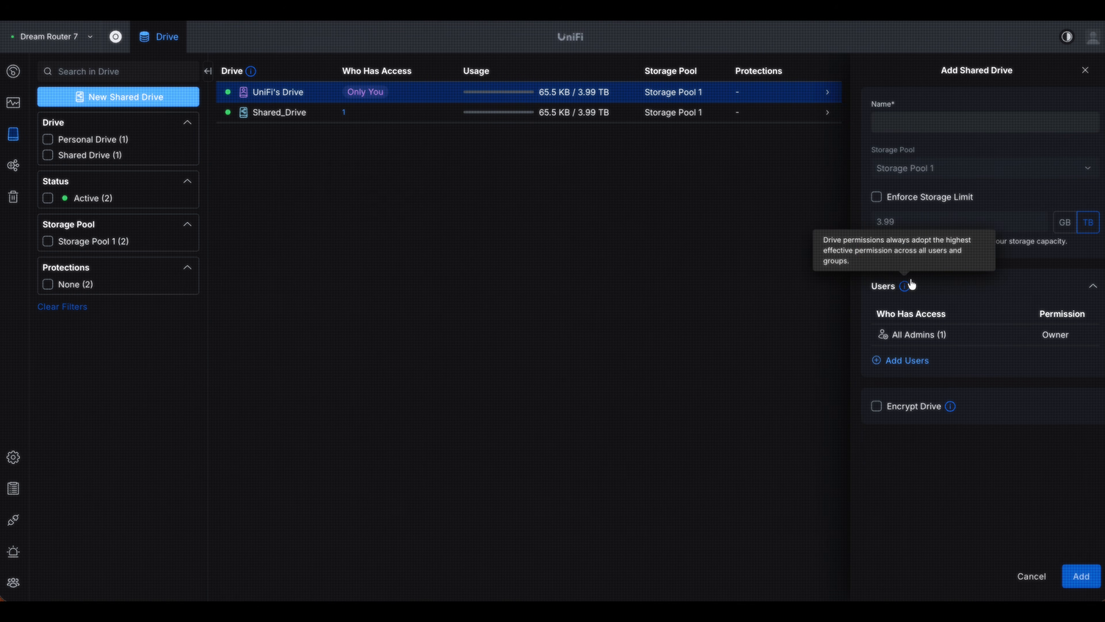
pyautogui.click(909, 360)
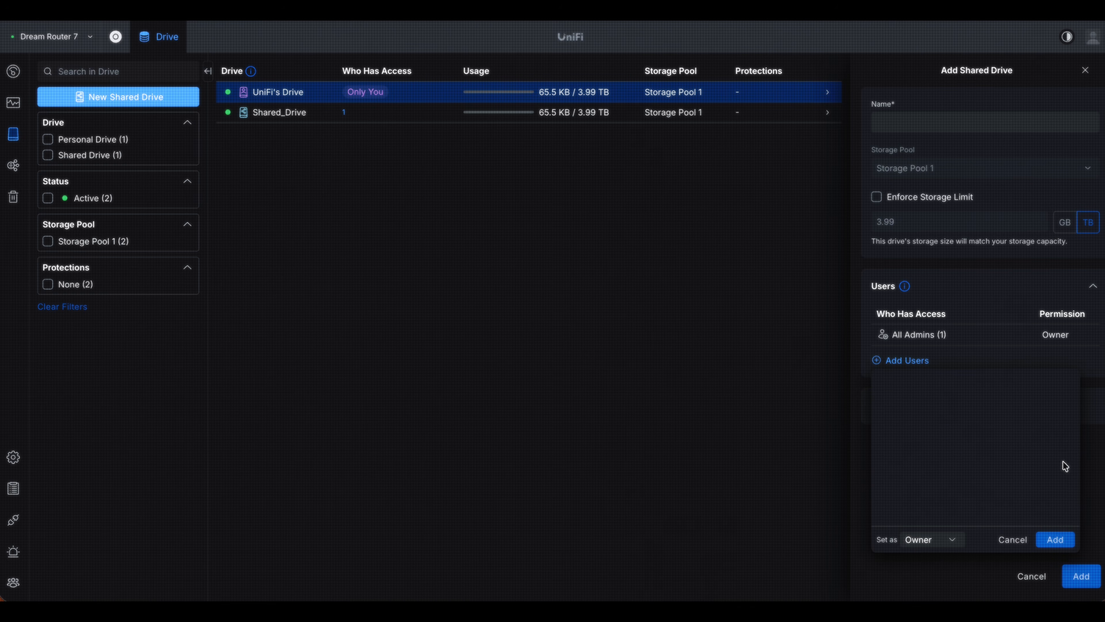
pyautogui.click(1070, 536)
pyautogui.click(1013, 542)
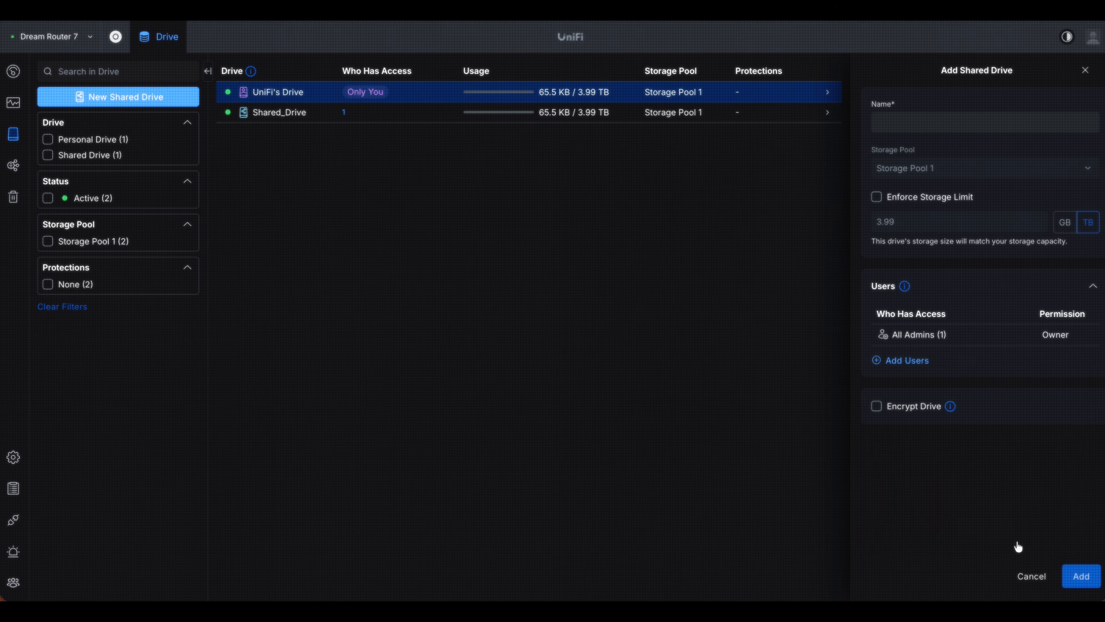
pyautogui.click(1038, 577)
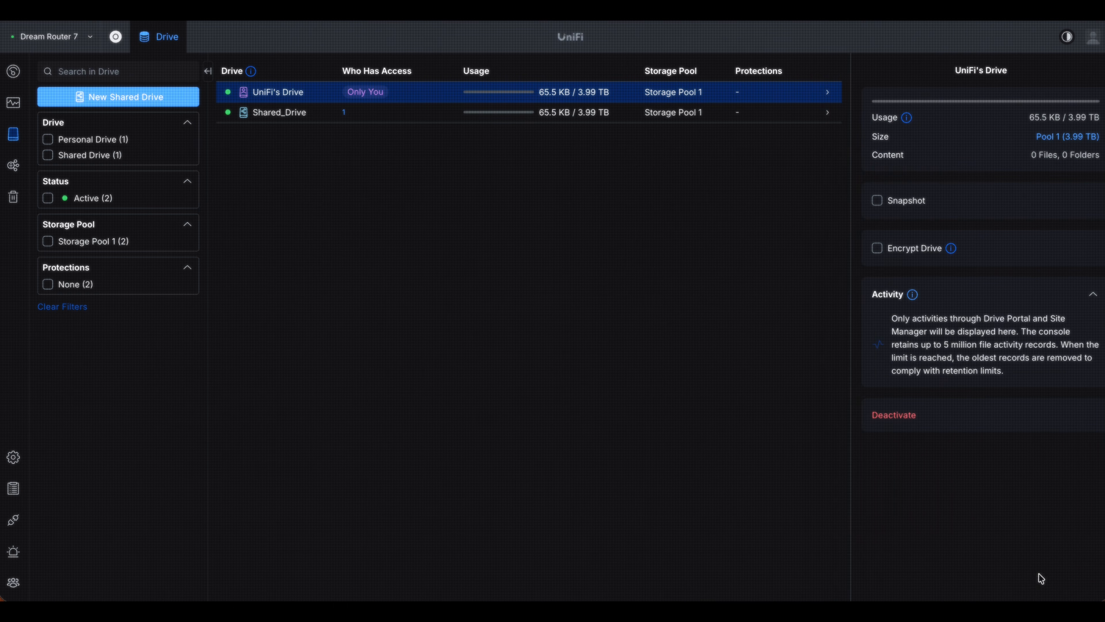
# - Create a new user with the Member role in the site's list of people
pyautogui.click(14, 580)
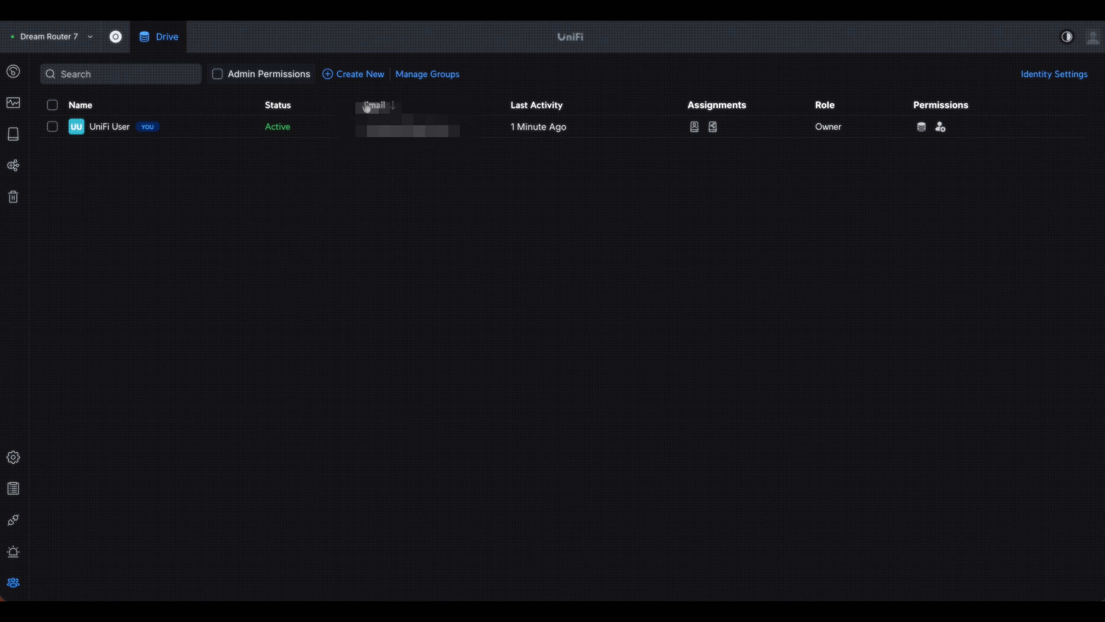
pyautogui.click(353, 74)
pyautogui.click(918, 126)
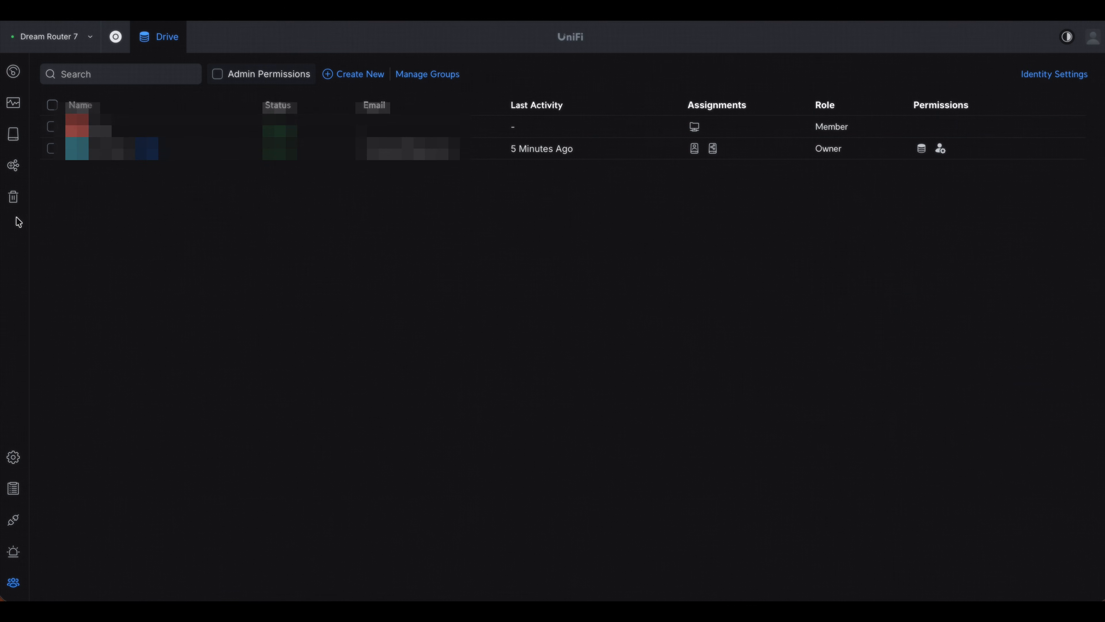
# - Create a shared drive named databank on Storage Pool 1 and give the new user Owner permission on it
pyautogui.click(13, 102)
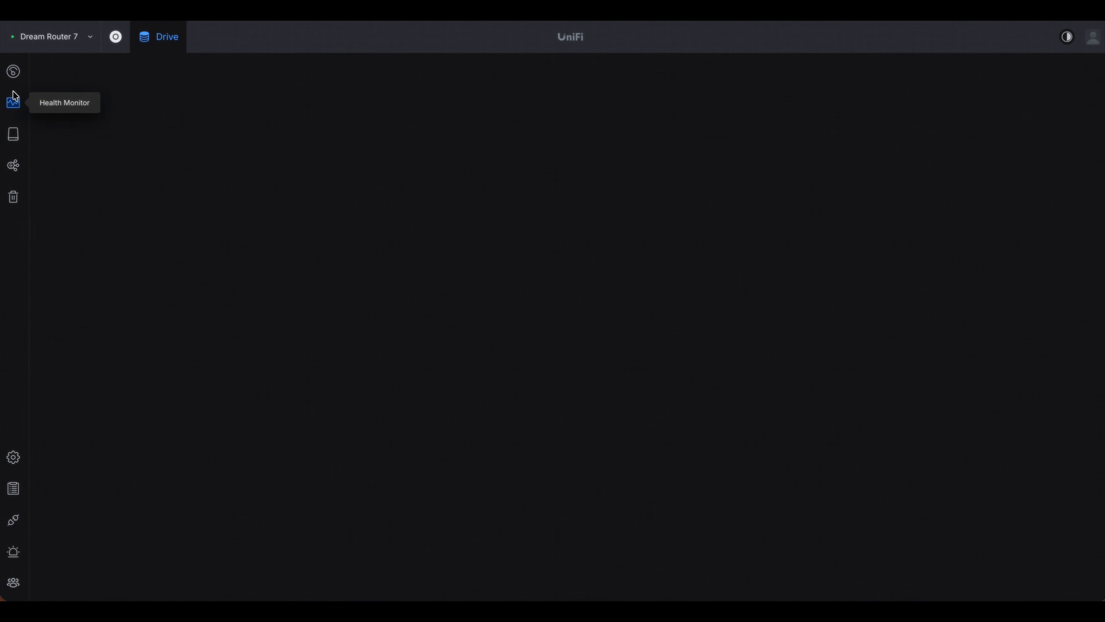
pyautogui.click(13, 133)
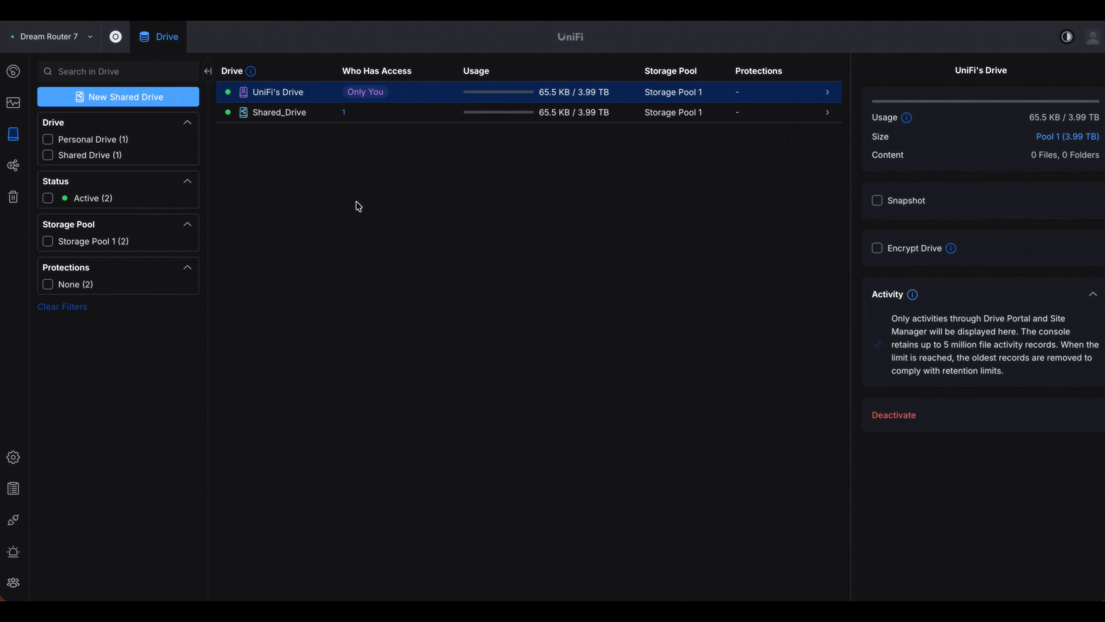
pyautogui.rightClick(297, 141)
pyautogui.click(336, 158)
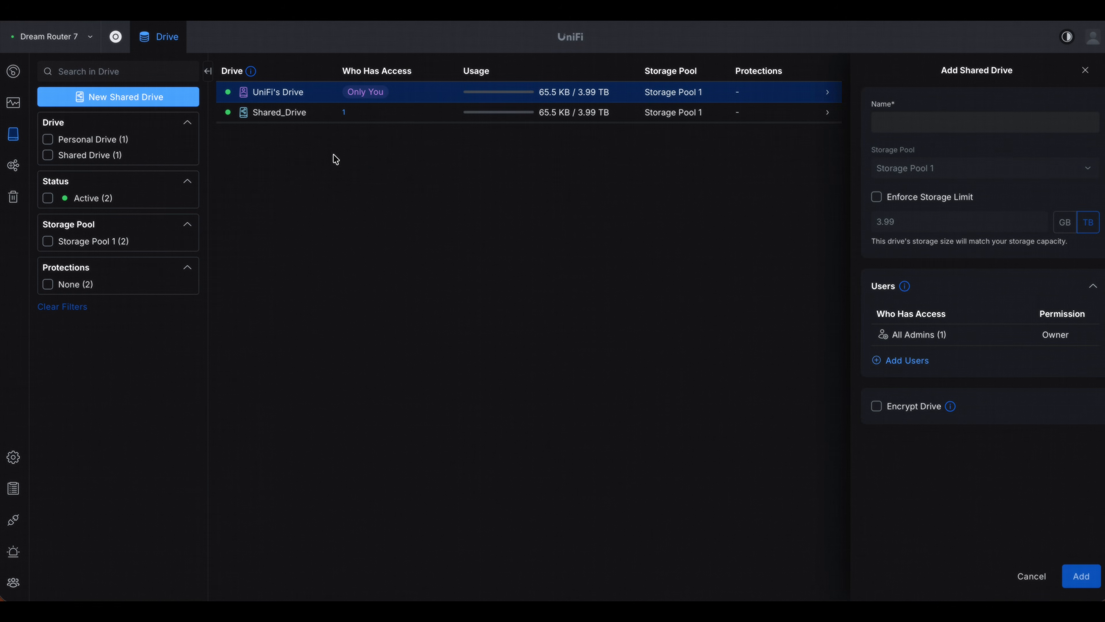
pyautogui.click(878, 120)
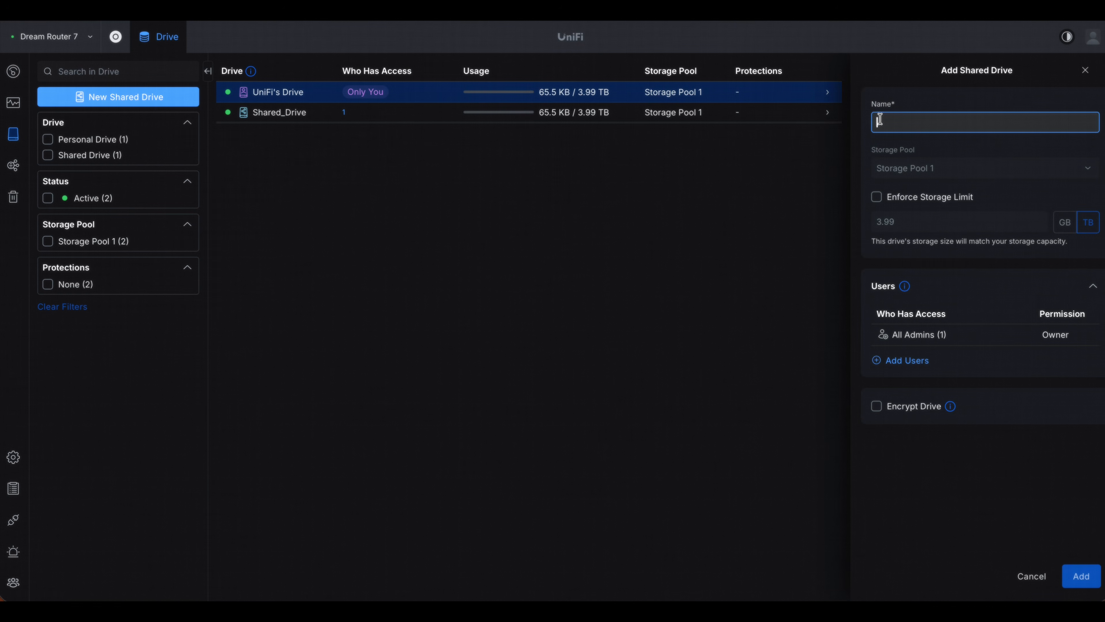
pyautogui.write('databank')
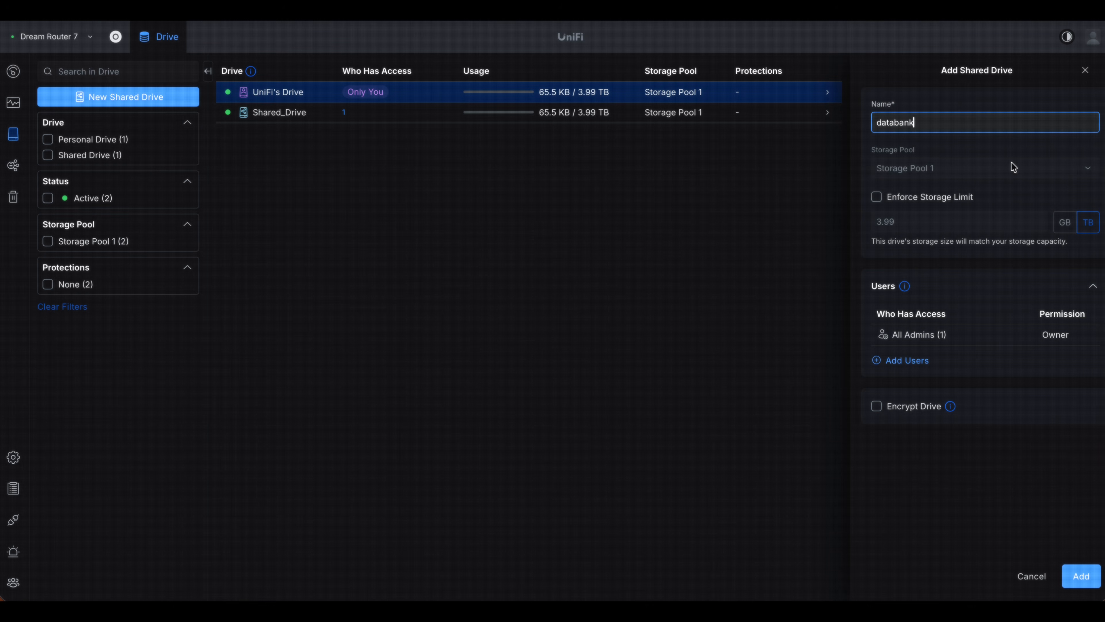
pyautogui.click(908, 360)
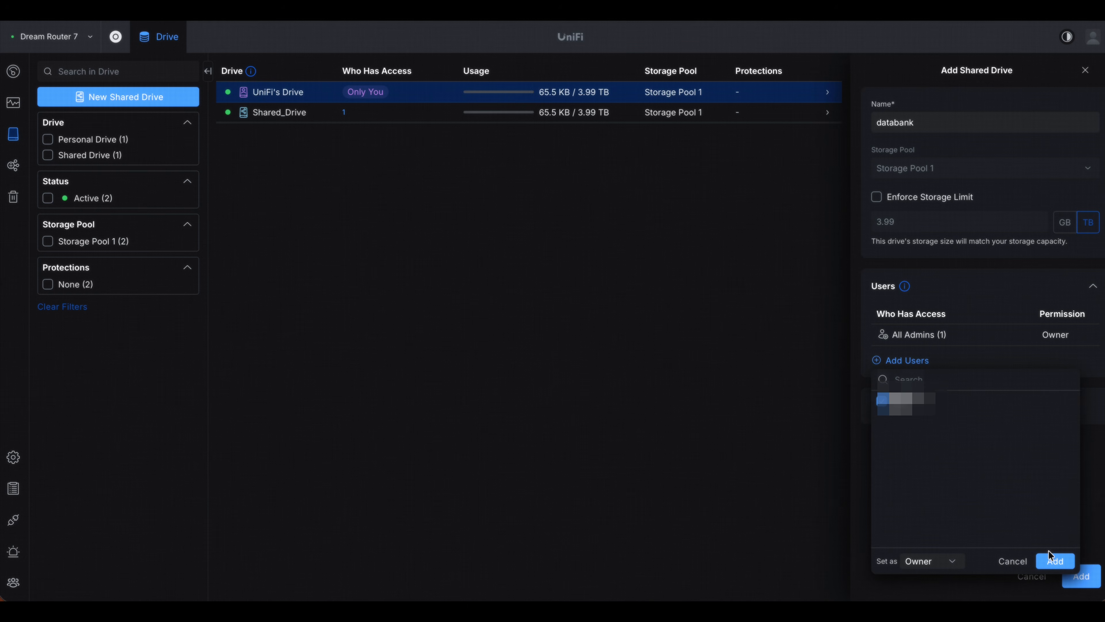
pyautogui.click(1053, 561)
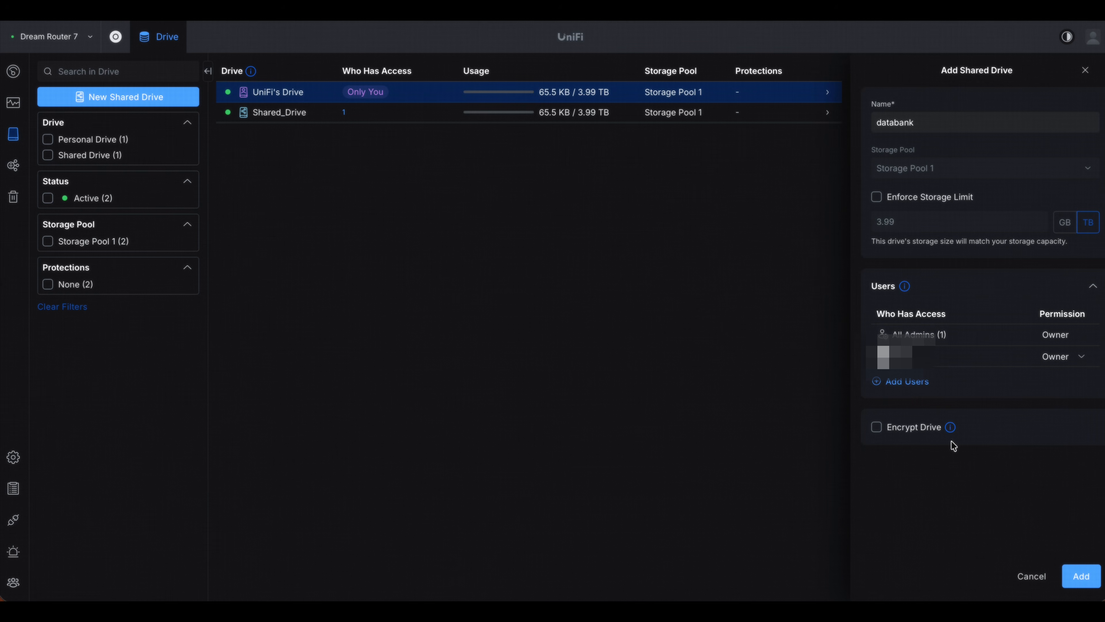
pyautogui.click(1084, 576)
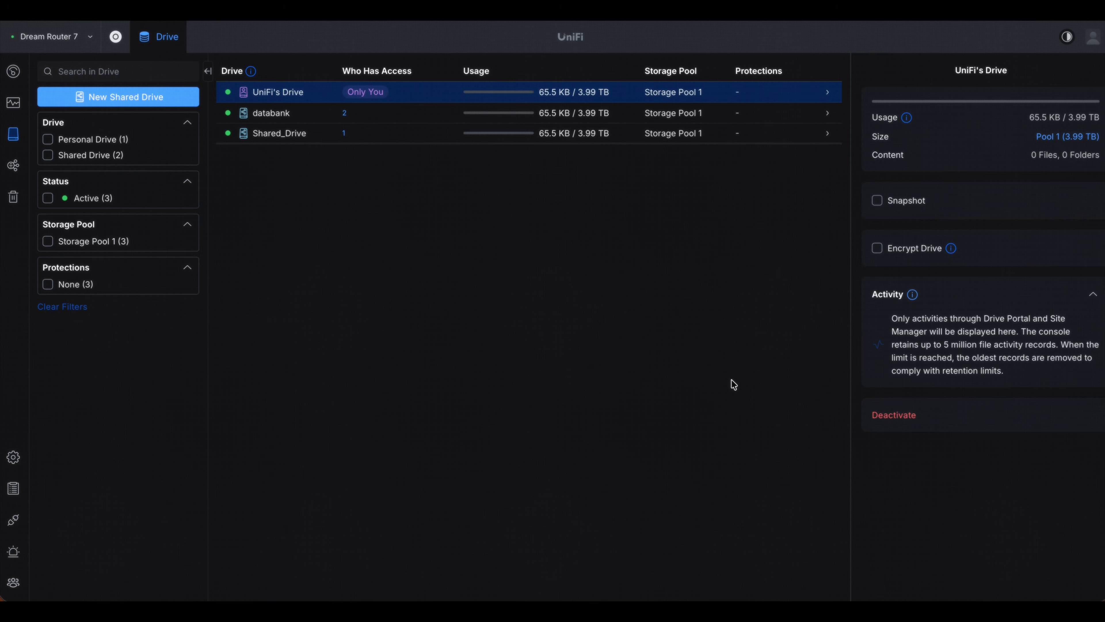
# - Deactivate the shared drive Shared_Drive and delete it
pyautogui.click(295, 136)
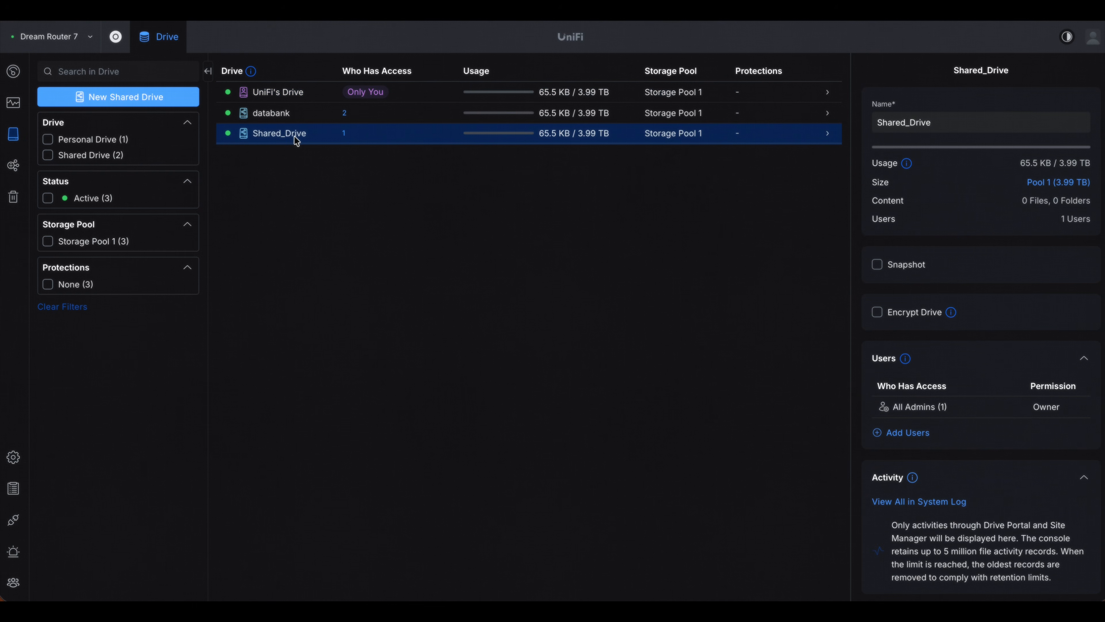
pyautogui.rightClick(295, 136)
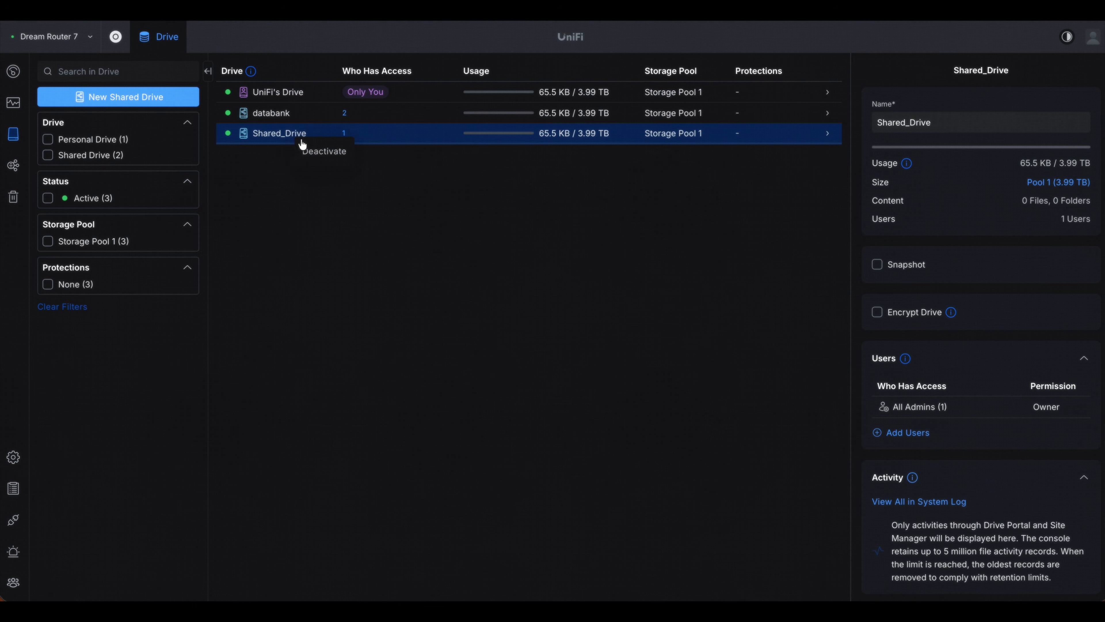
pyautogui.click(329, 156)
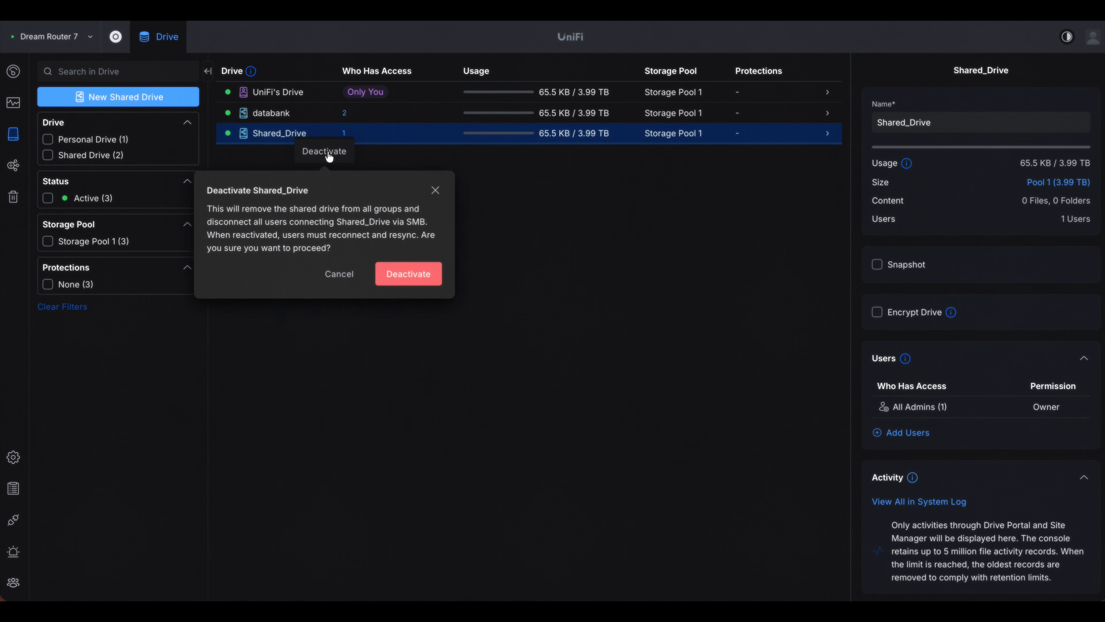
pyautogui.click(412, 273)
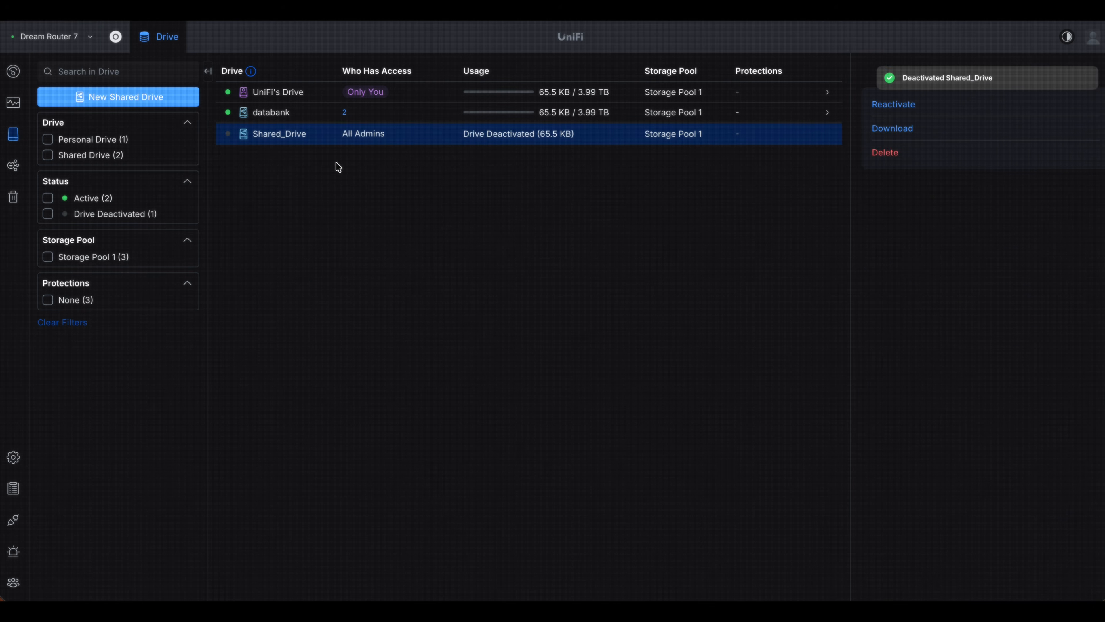
pyautogui.click(886, 151)
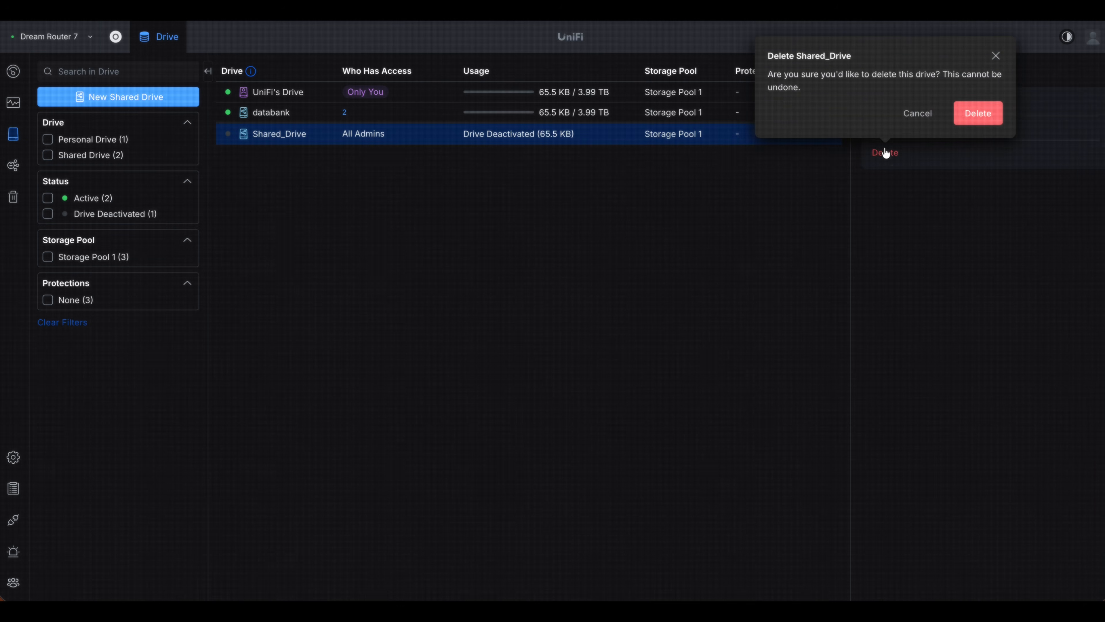
pyautogui.click(973, 121)
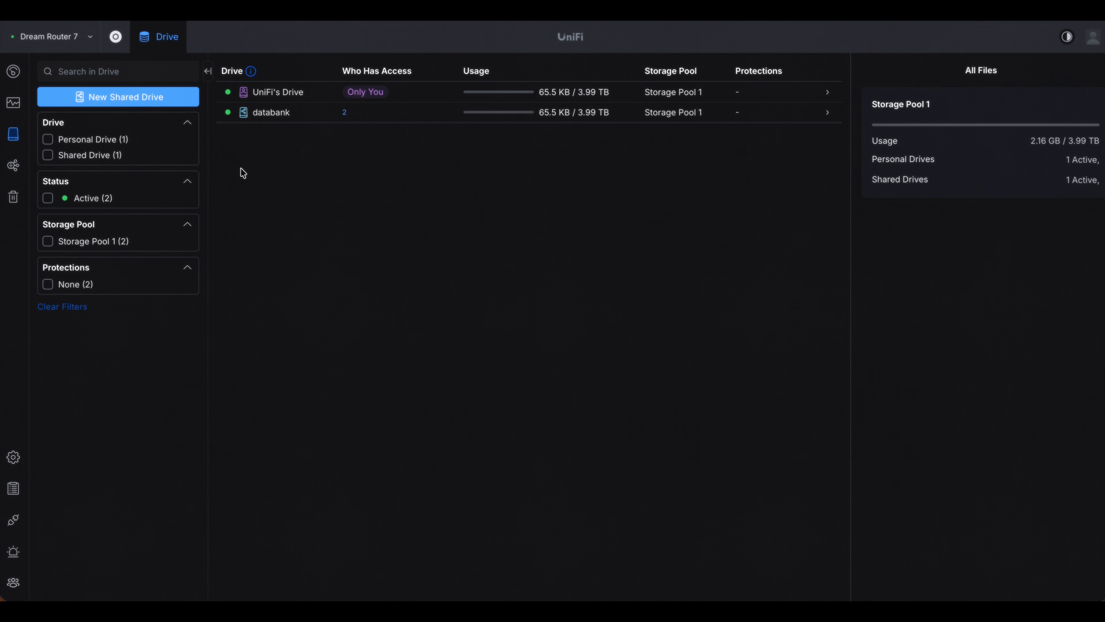
# - Deactivate and delete the personal drive UniFi's Drive, and return to the dashboard
pyautogui.click(274, 95)
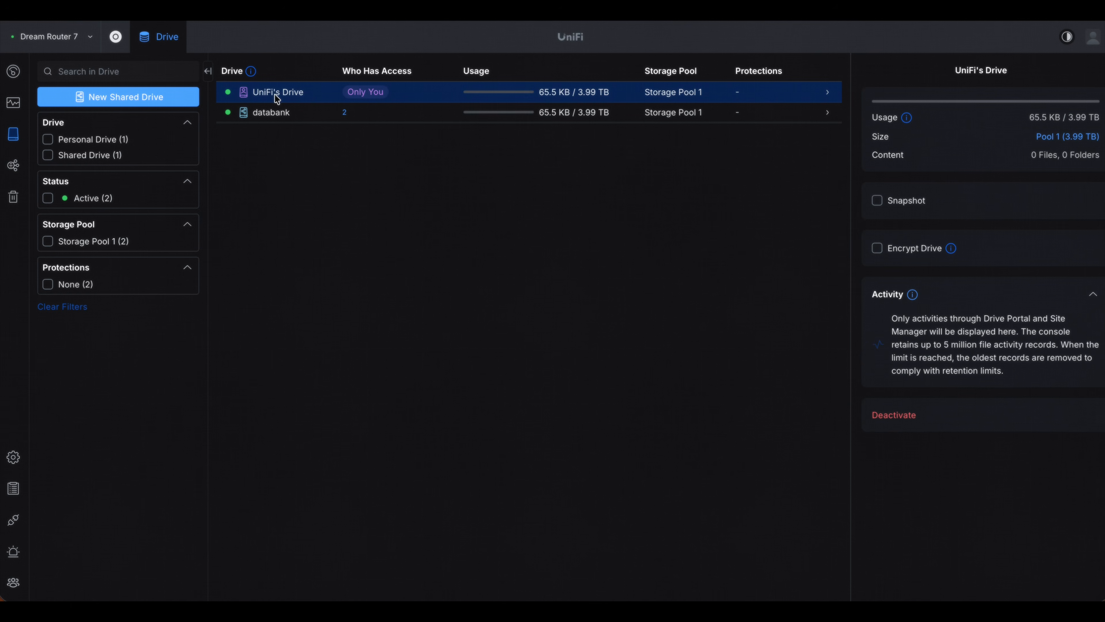
pyautogui.click(894, 415)
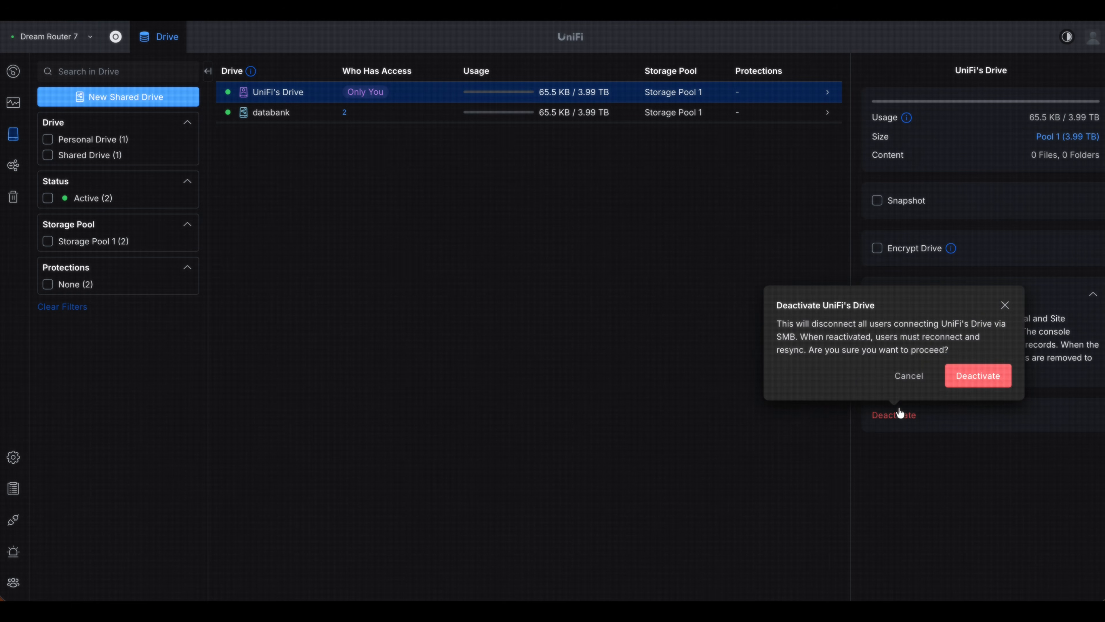
pyautogui.click(986, 377)
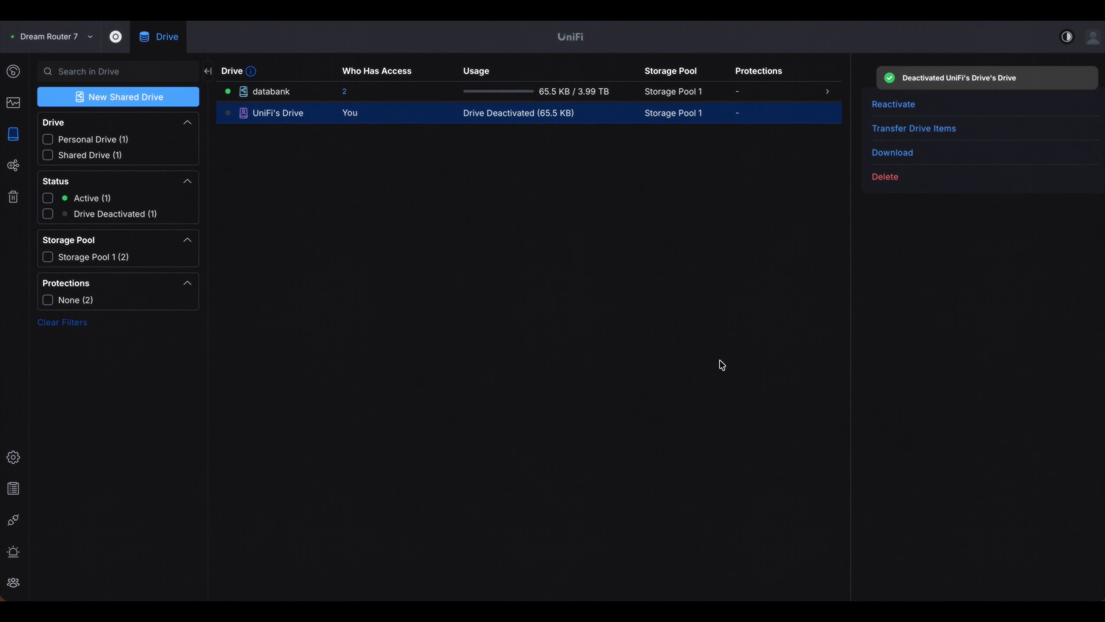
pyautogui.click(886, 176)
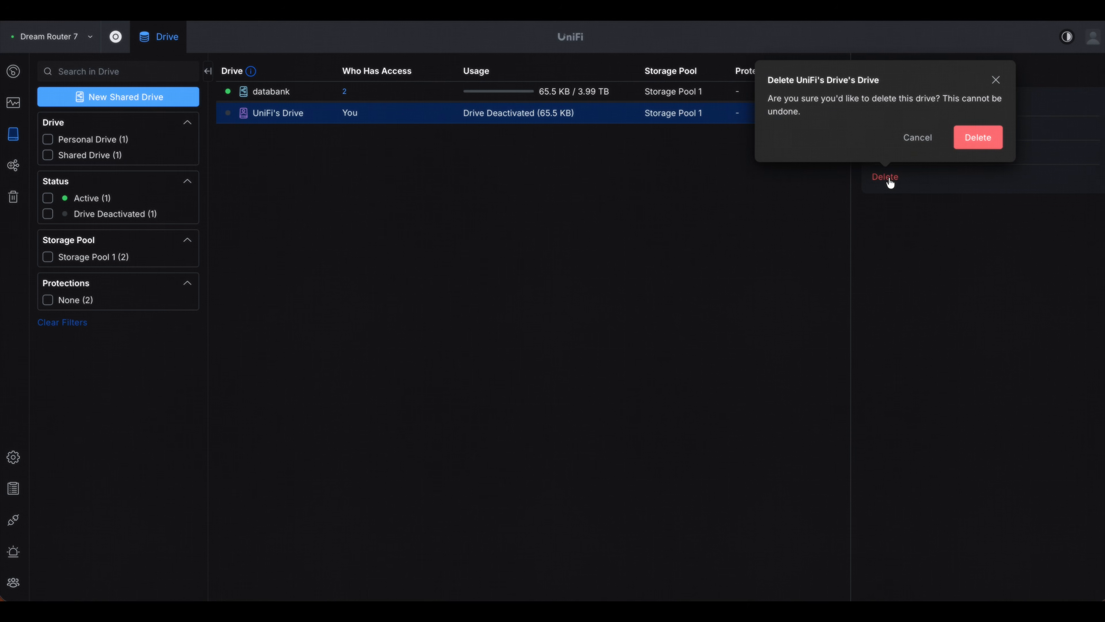
pyautogui.click(965, 142)
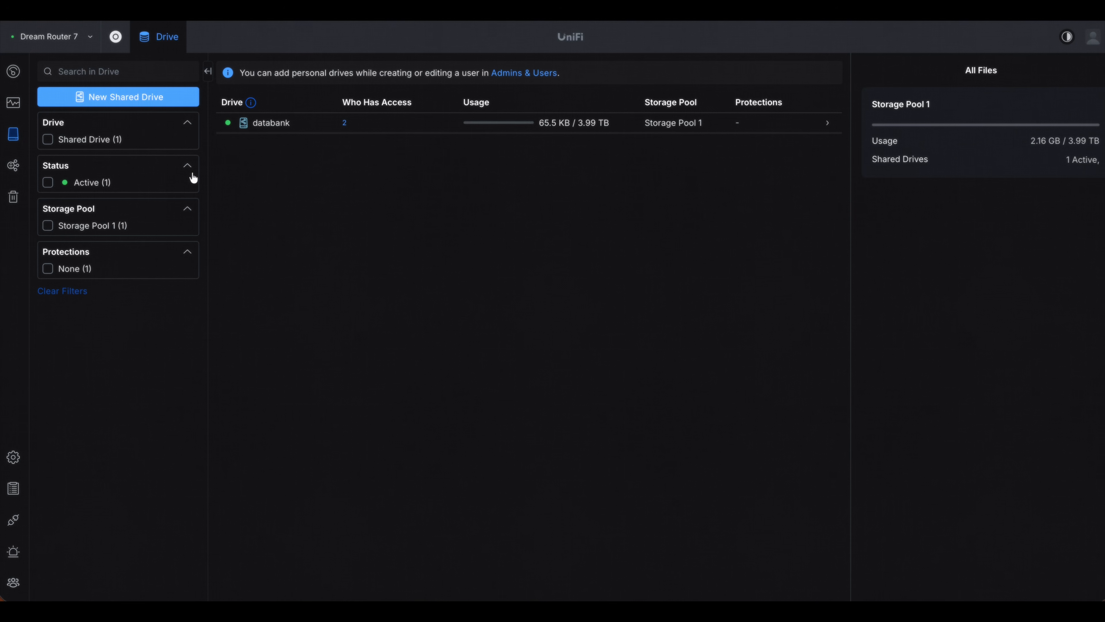
pyautogui.click(13, 78)
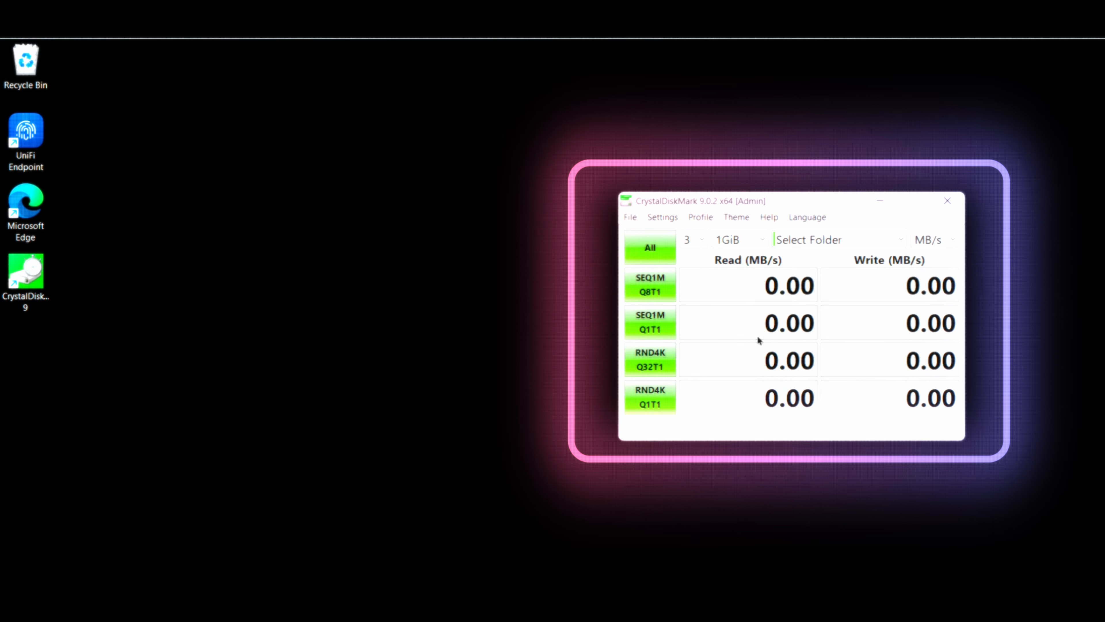
# - Switch to CrystalDiskMark and run all tests on the UNAS-2's databank folder with a test count of 1
pyautogui.click(702, 240)
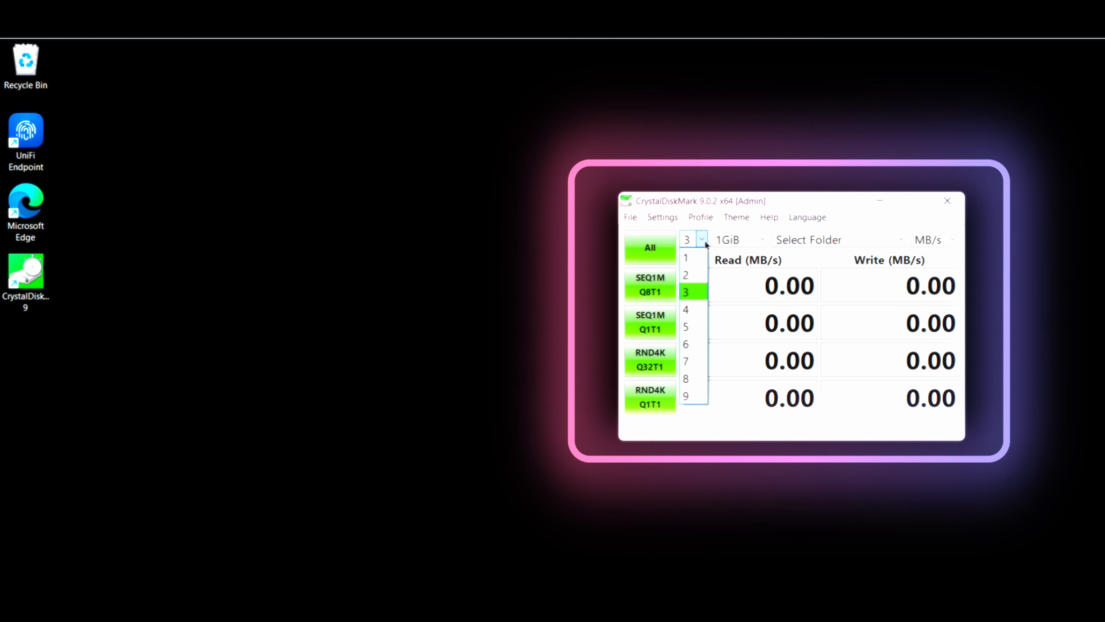
pyautogui.click(700, 261)
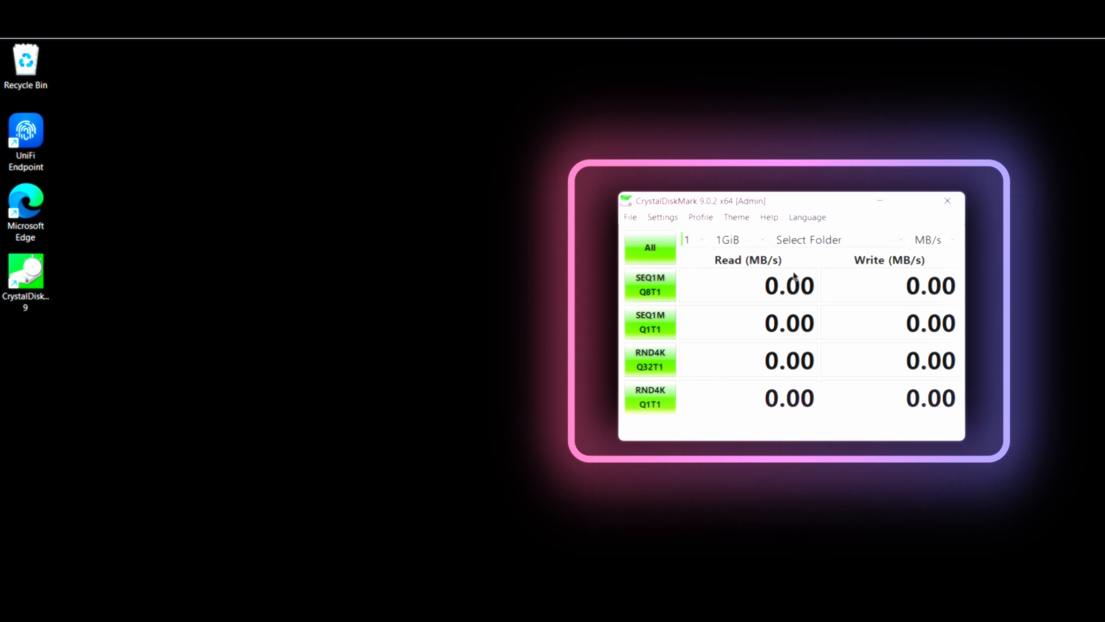
pyautogui.click(900, 239)
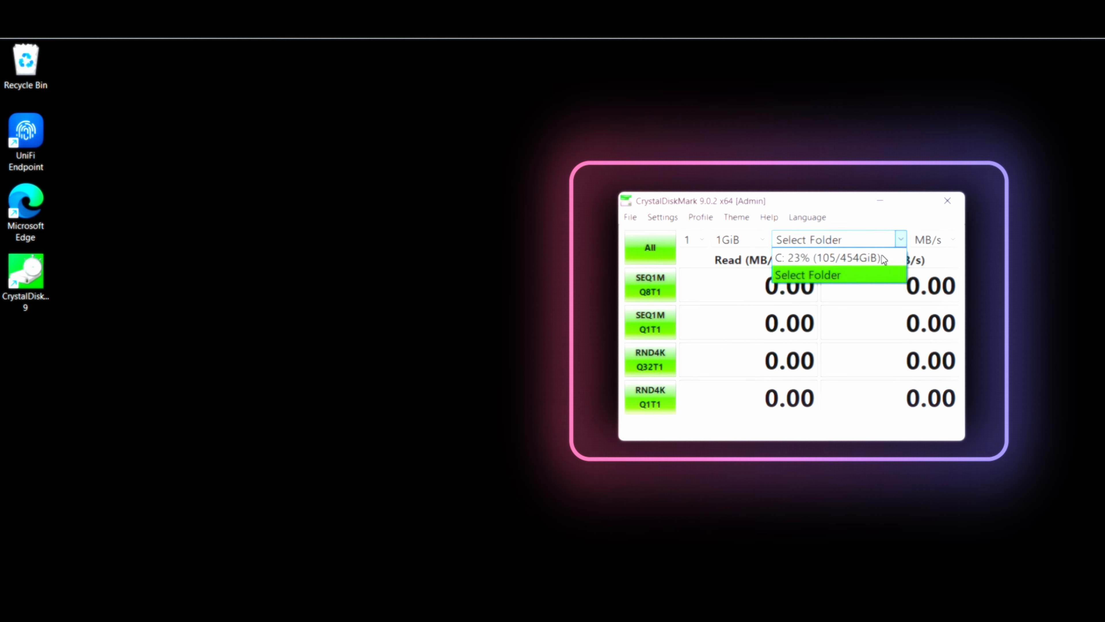
pyautogui.click(839, 274)
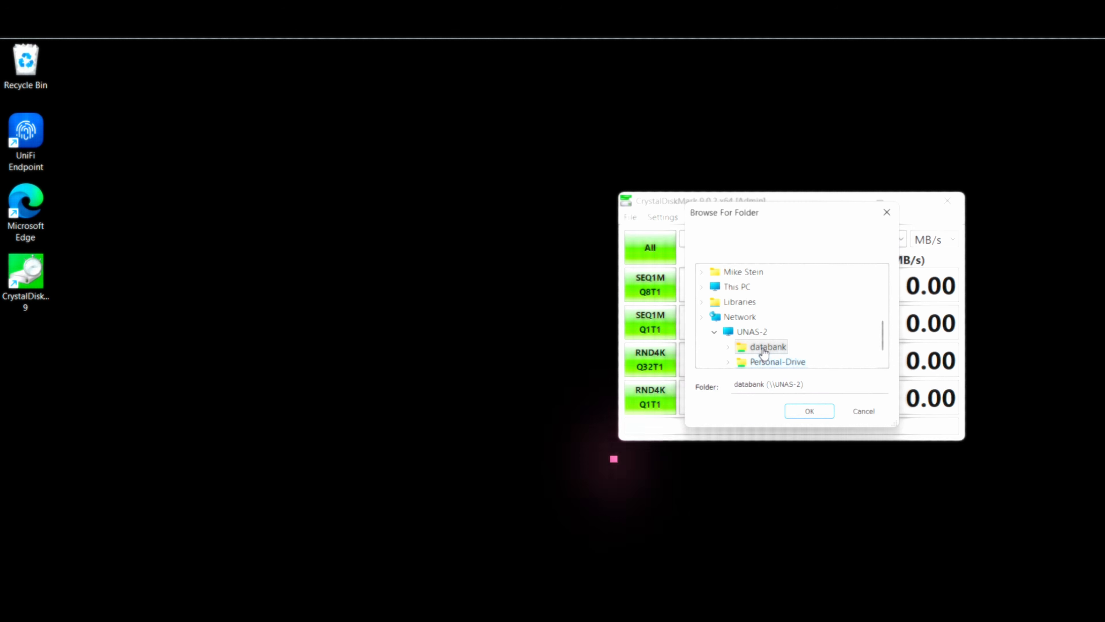
pyautogui.click(800, 409)
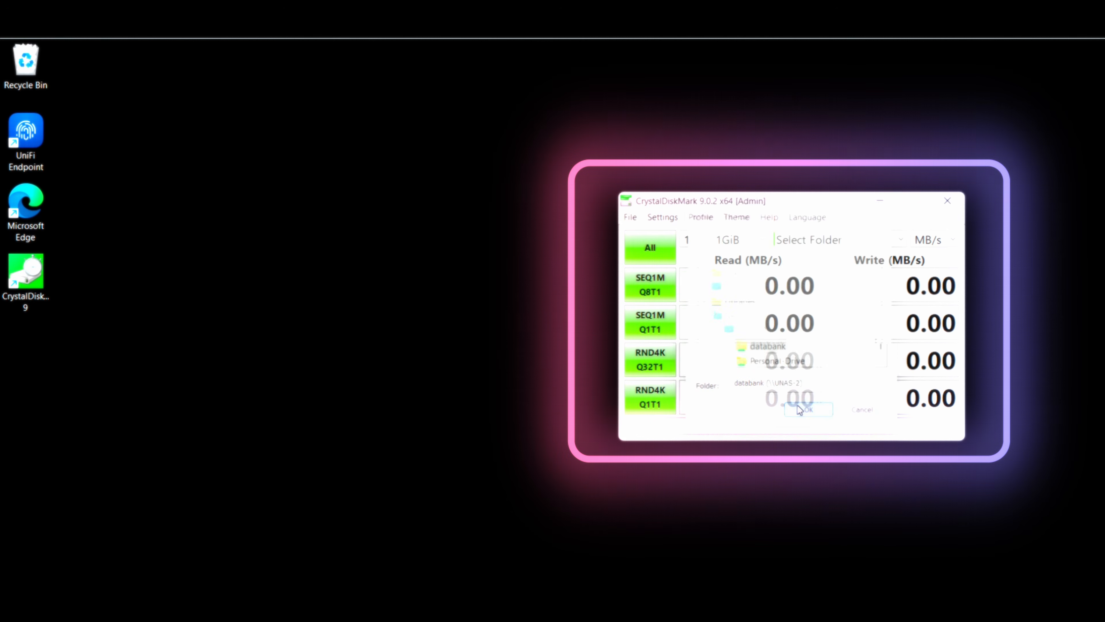
pyautogui.click(649, 248)
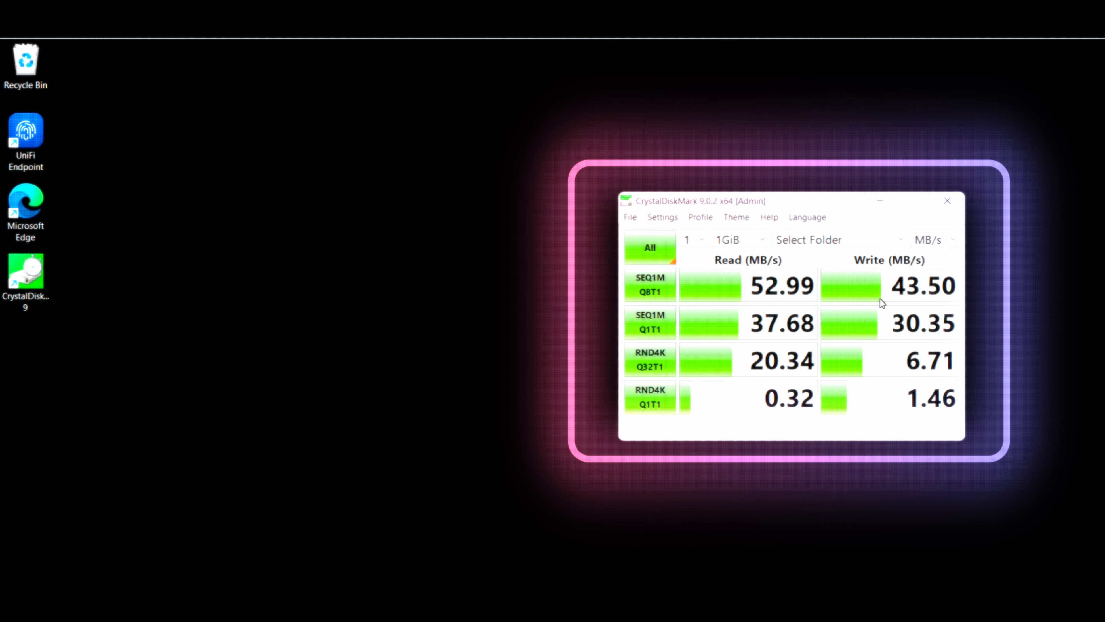
# - Run all benchmark tests again with a test count of 2 and a test size of 4GiB
pyautogui.click(703, 239)
pyautogui.click(698, 274)
pyautogui.click(763, 238)
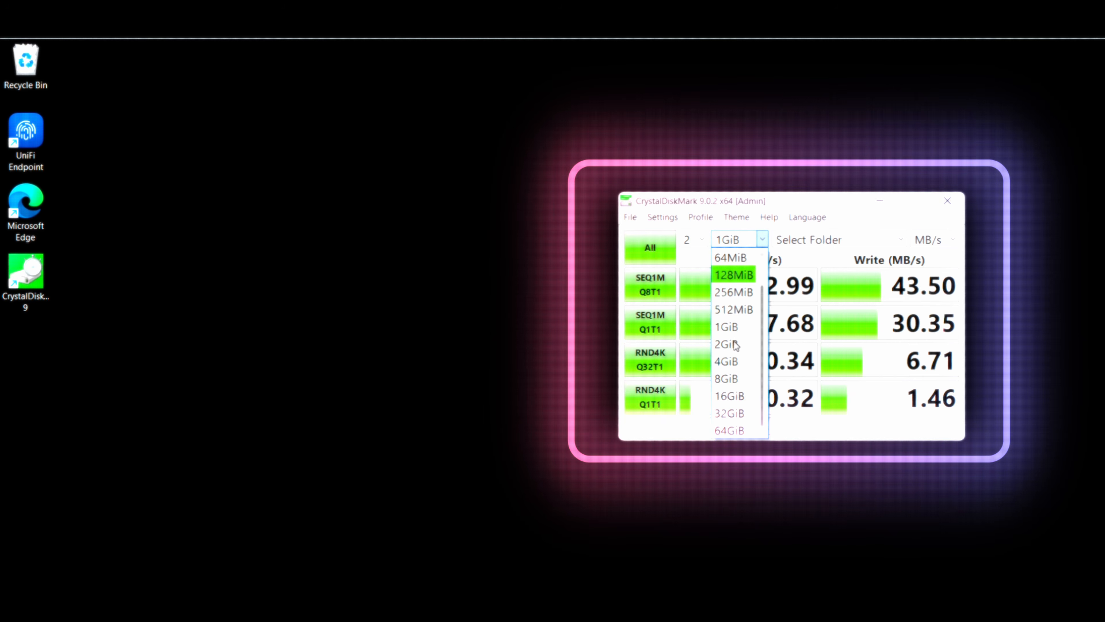
pyautogui.click(739, 360)
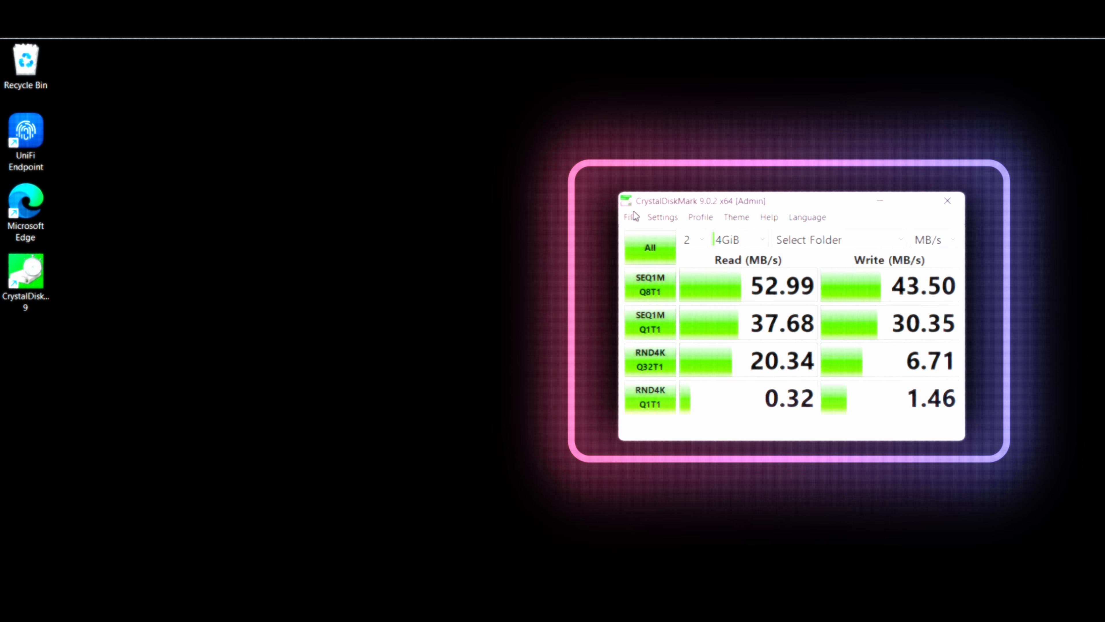
pyautogui.click(645, 255)
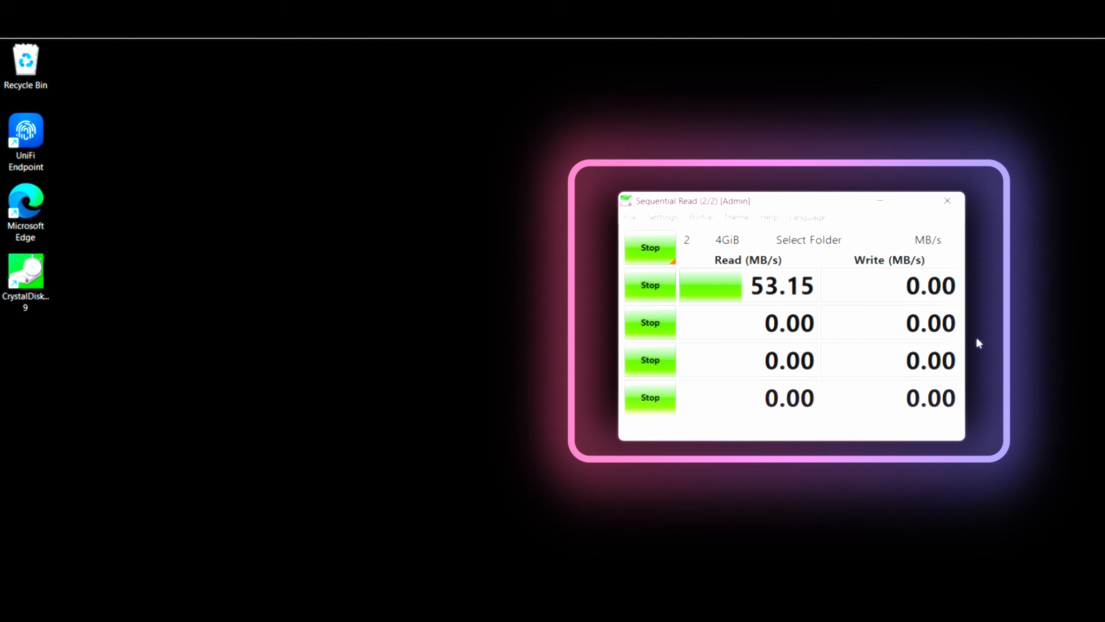